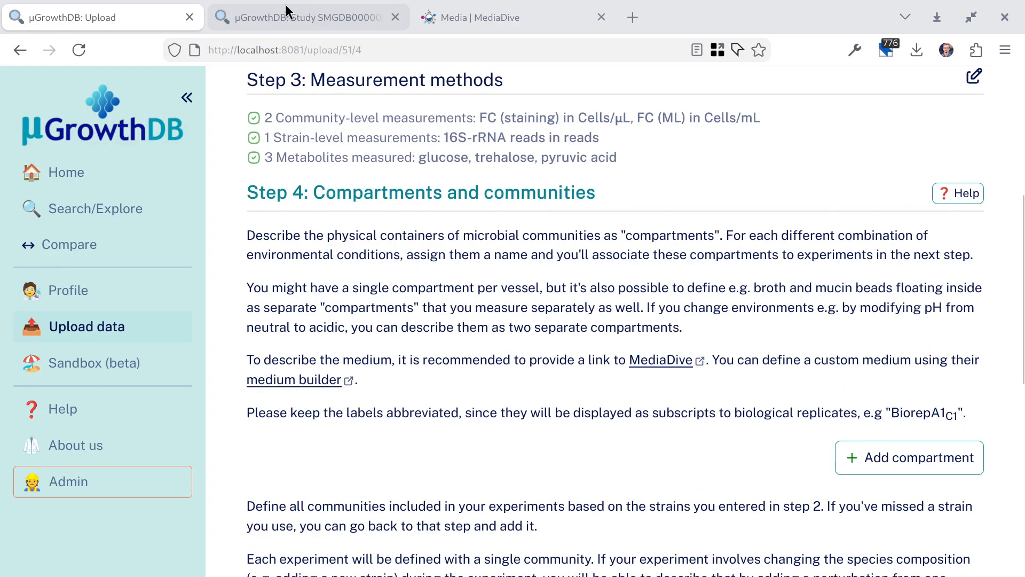
# In the existing study, examine experiment BT_MUCIN's compartments and the compartment labels on its strain-level measurements.
pyautogui.click(286, 8)
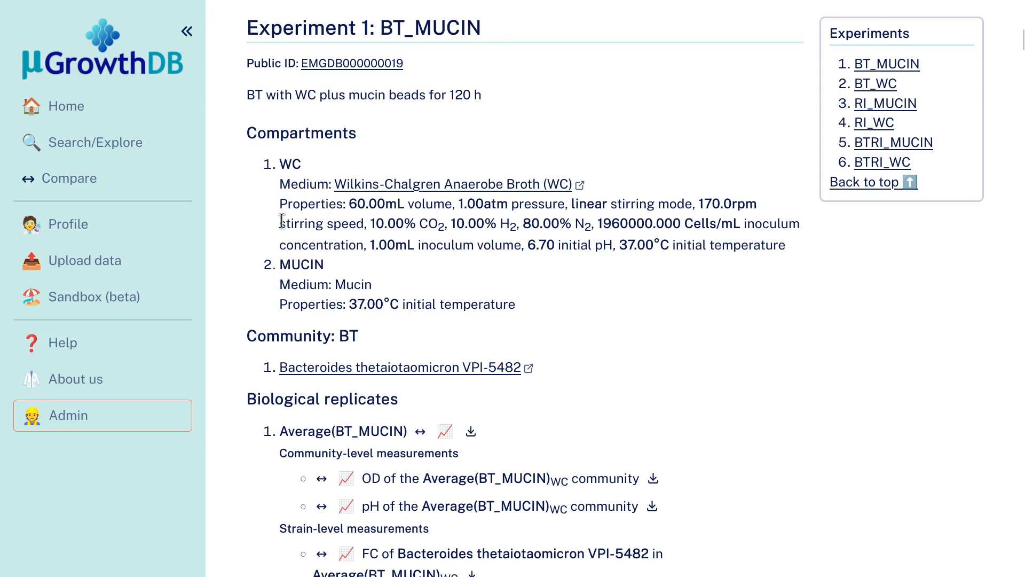
pyautogui.moveTo(280, 263); pyautogui.dragTo(326, 264)
pyautogui.click(425, 255)
pyautogui.scroll(-3, 678, 300)
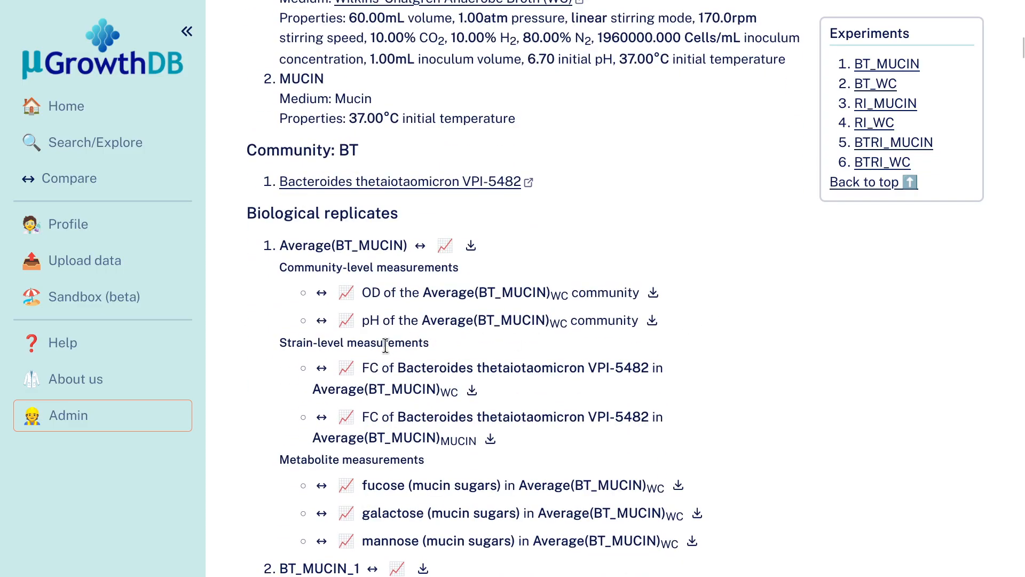
pyautogui.moveTo(399, 367); pyautogui.dragTo(496, 367)
pyautogui.click(492, 364)
pyautogui.moveTo(441, 393); pyautogui.dragTo(460, 393)
pyautogui.click(458, 393)
pyautogui.moveTo(441, 441); pyautogui.dragTo(477, 441)
pyautogui.click(477, 441)
# Examine the biological replicates listed for the BT_MUCIN experiment, from the average through BT_MUCIN_2.
pyautogui.moveTo(248, 213); pyautogui.dragTo(376, 214)
pyautogui.click(418, 218)
pyautogui.moveTo(280, 245); pyautogui.dragTo(399, 242)
pyautogui.click(769, 272)
pyautogui.scroll(-5, 298, 294)
pyautogui.doubleClick(297, 294)
pyautogui.scroll(-5, 719, 299)
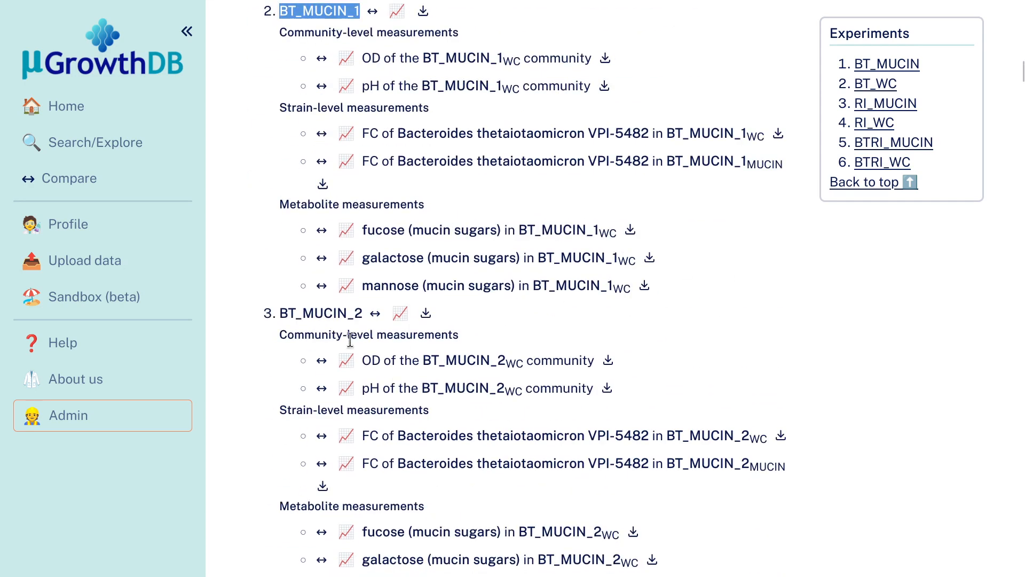
pyautogui.doubleClick(302, 314)
pyautogui.scroll(-2, 576, 357)
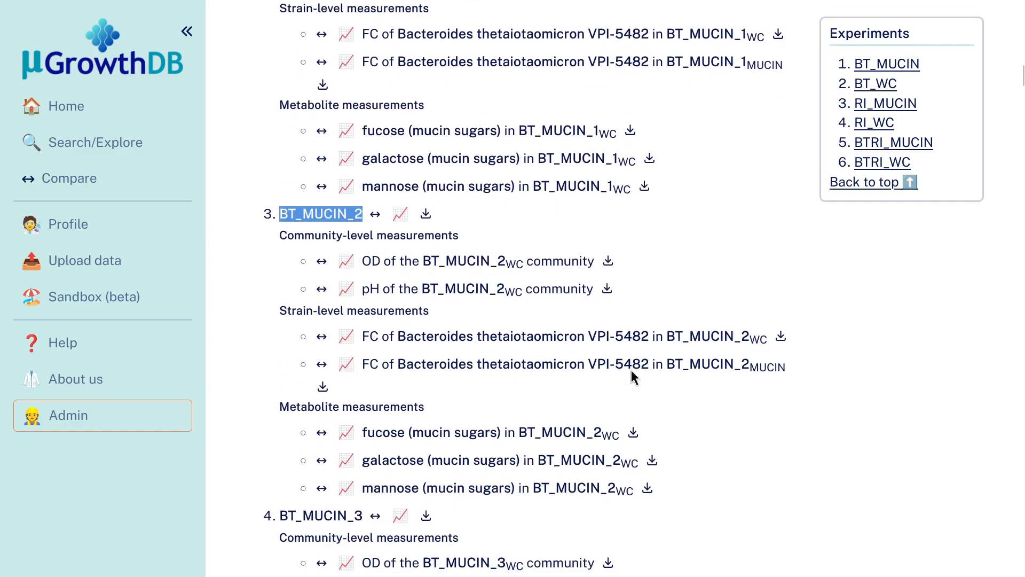
# Check which compartments the metabolite and strain-level measurements of replicate BT_MUCIN_2 belong to.
pyautogui.scroll(-2, 635, 371)
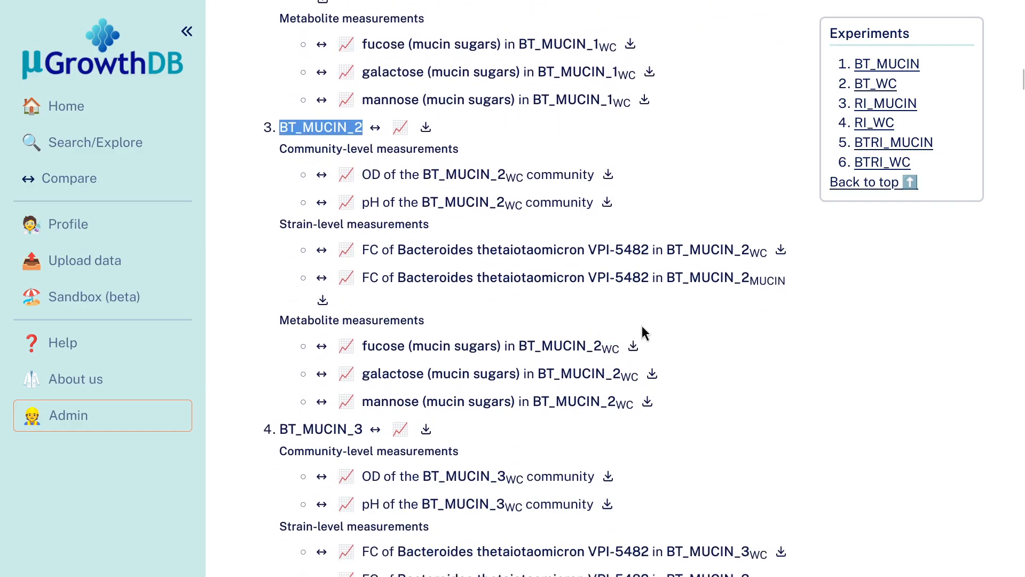
pyautogui.click(599, 348)
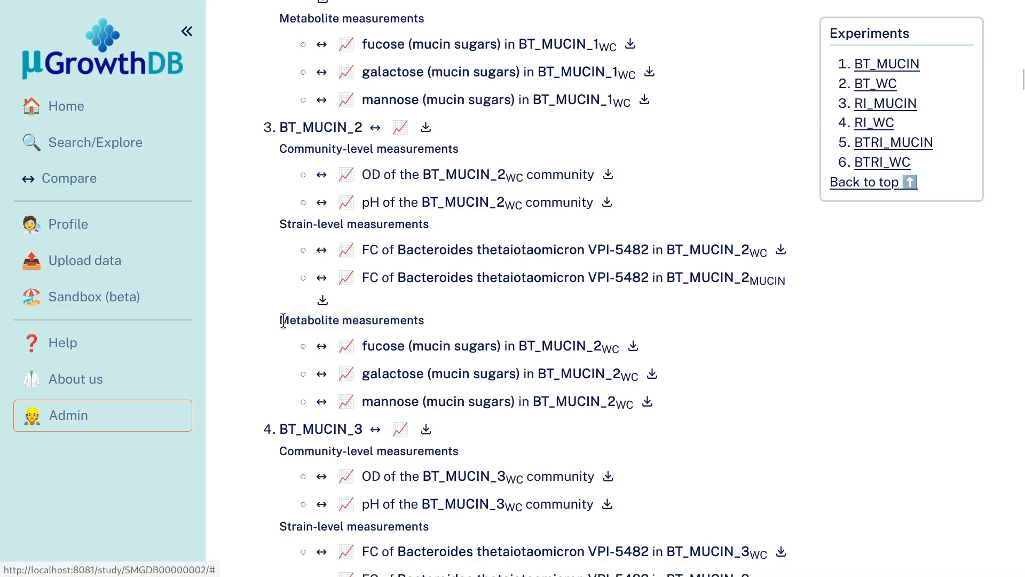
pyautogui.moveTo(281, 320); pyautogui.dragTo(434, 322)
pyautogui.click(433, 322)
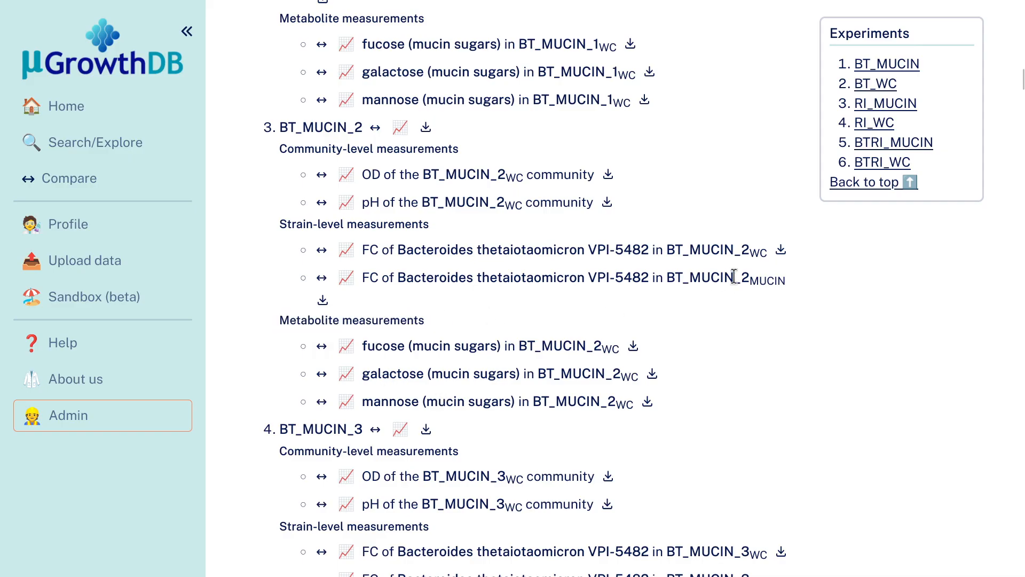
pyautogui.moveTo(744, 280); pyautogui.dragTo(782, 280)
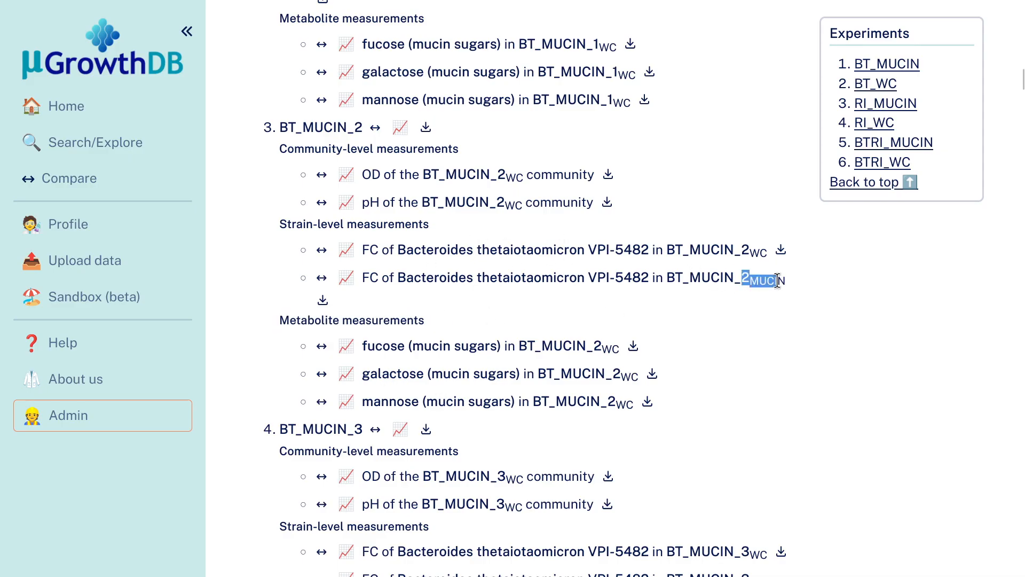
pyautogui.click(768, 280)
pyautogui.scroll(9, 642, 323)
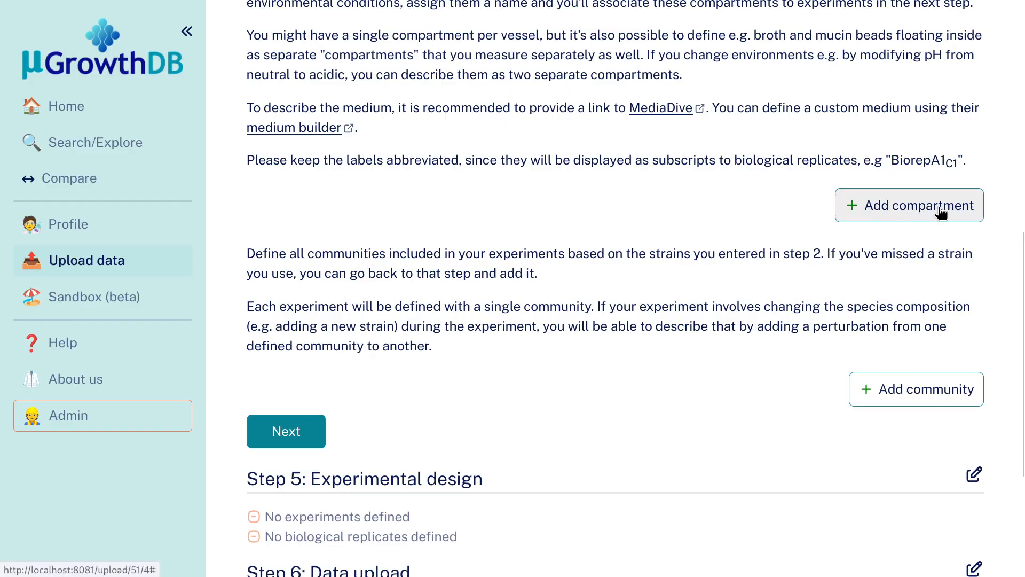
# In the upload form, add a compartment named C1 with the medium name Wilkins-Chalgrens Anaerobe Broth.
pyautogui.click(902, 207)
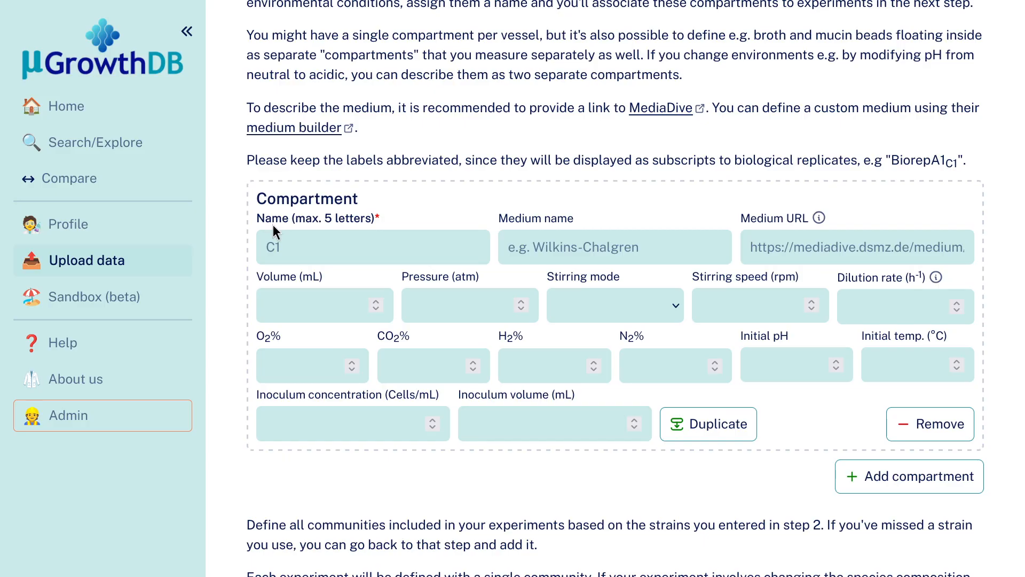
pyautogui.click(300, 241)
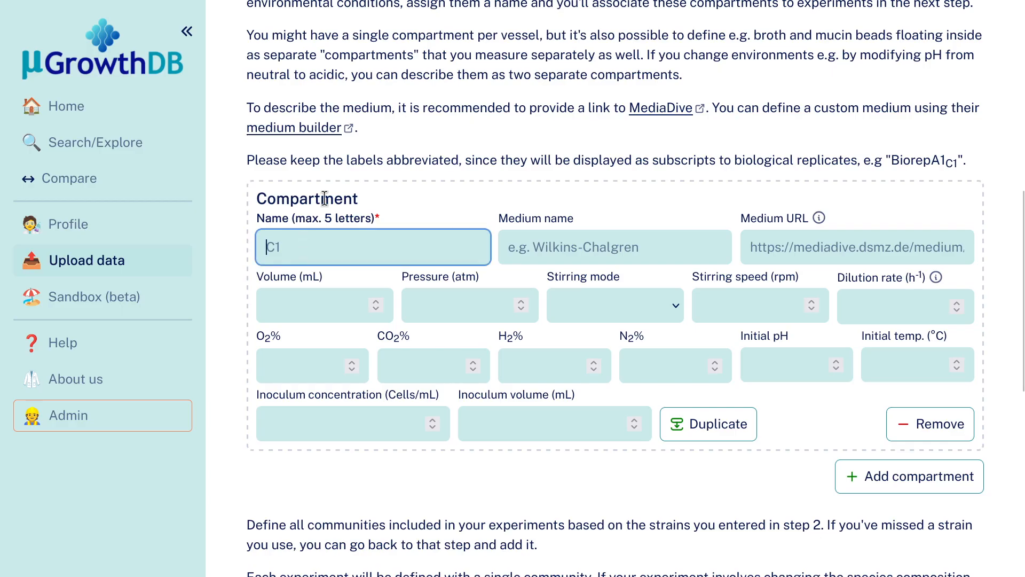
pyautogui.write('C1')
pyautogui.click(600, 241)
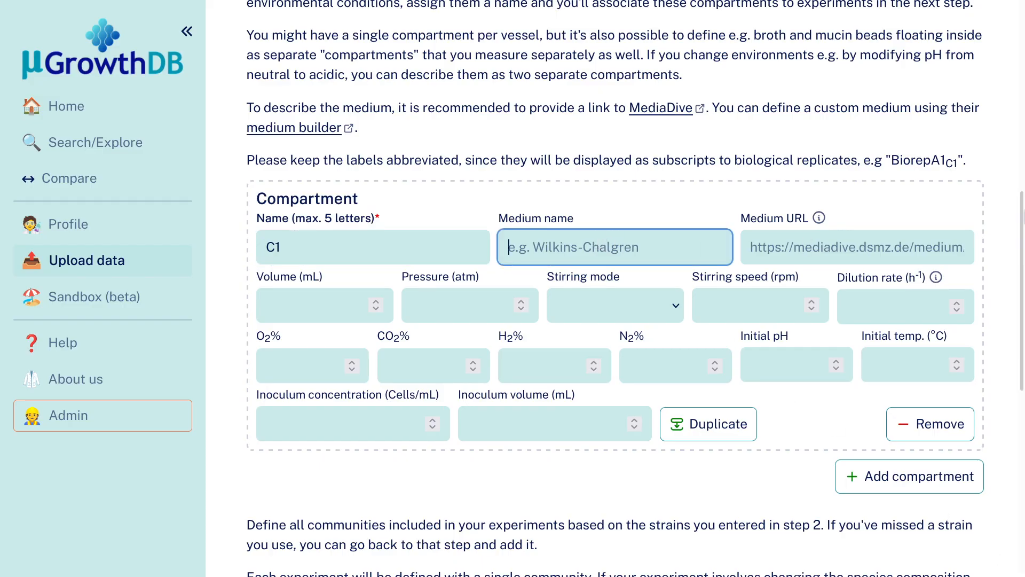
pyautogui.write('Wilk')
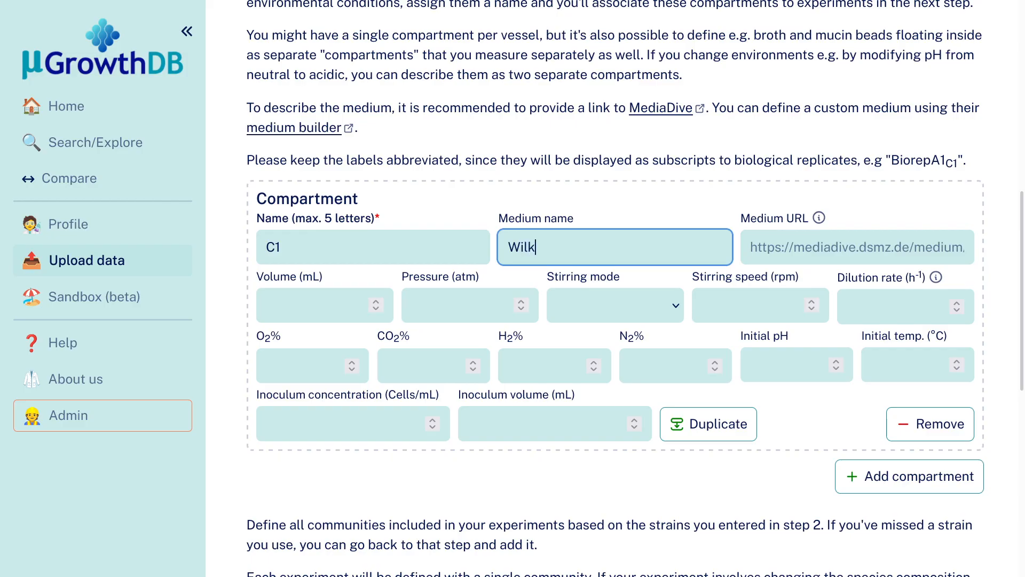
pyautogui.write('ins-Chalgrens an')
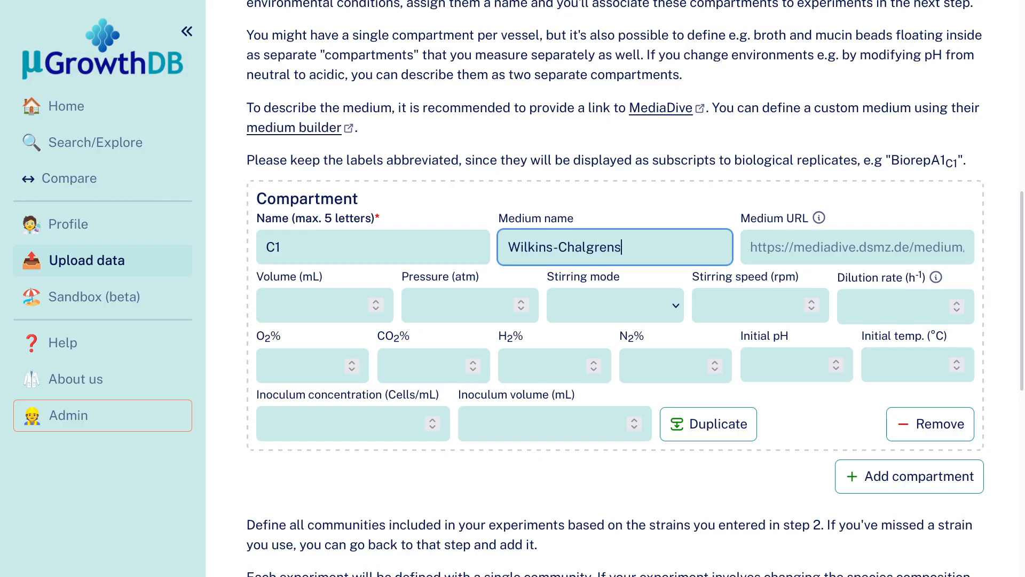
pyautogui.press('BackSpace')
pyautogui.press('BackSpace')
pyautogui.write('Anaerobe Broth')
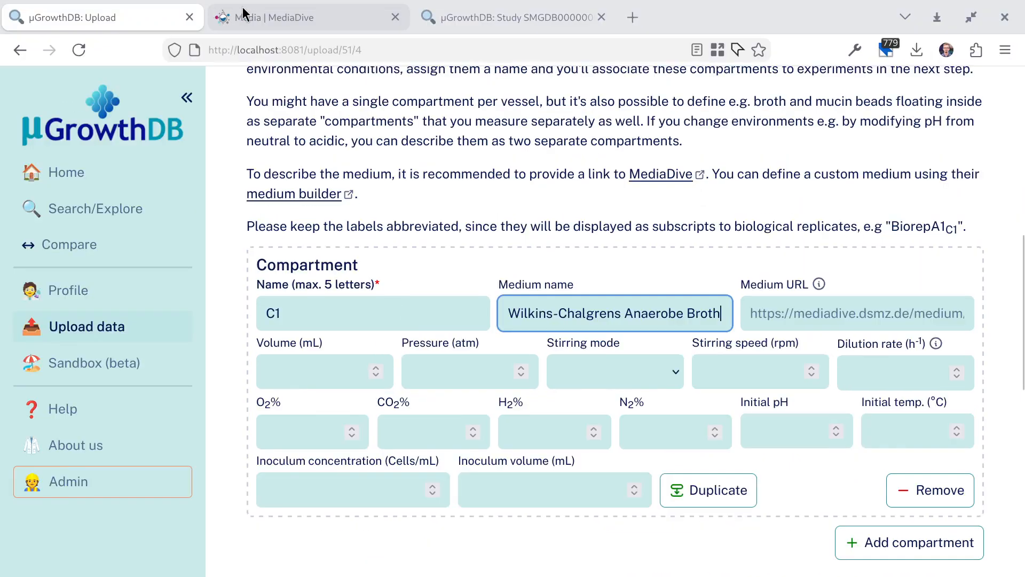
# Switch to MediaDive to look over its media list and tools, and return to the upload form.
pyautogui.click(243, 12)
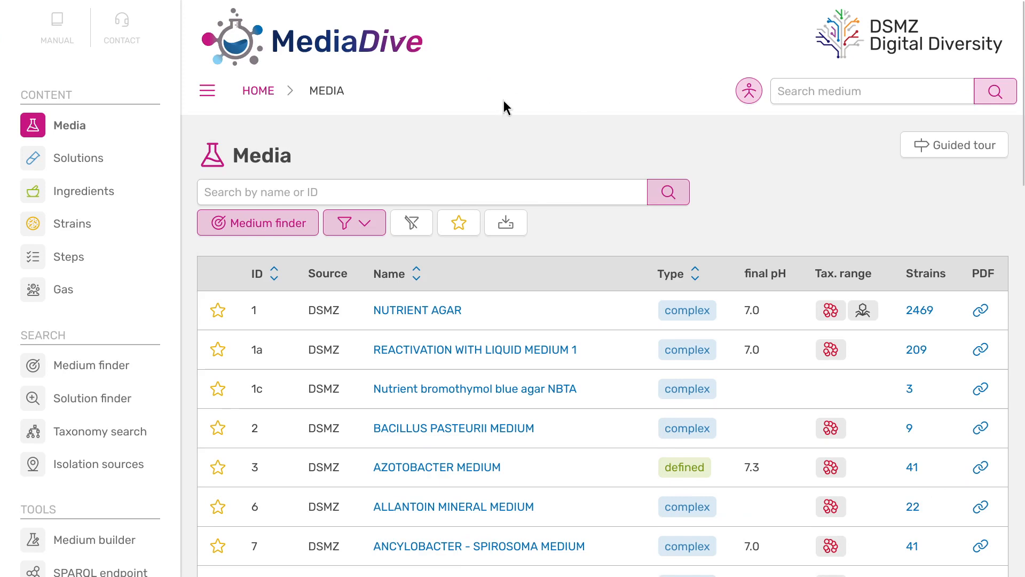
pyautogui.scroll(-3, 131, 424)
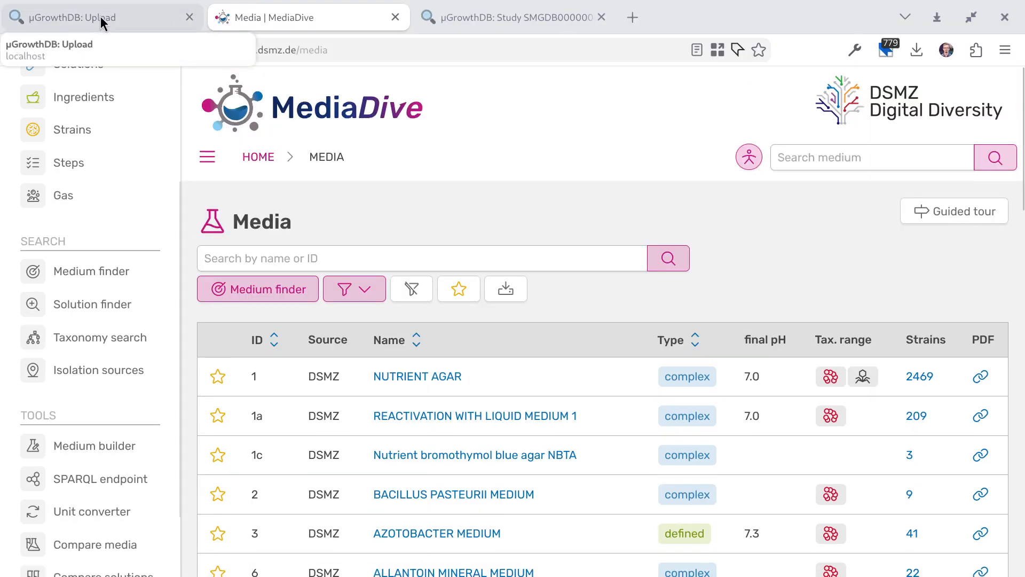
pyautogui.click(100, 17)
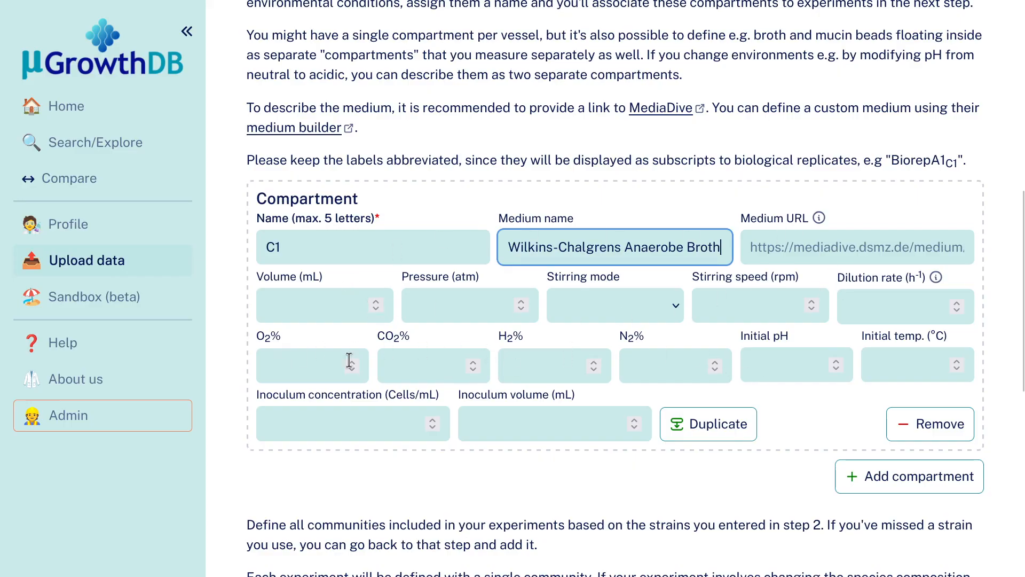
# Set compartment C1's gas composition to 0% O2, 10% CO2, 10% H2 and 80% N2.
pyautogui.click(298, 361)
pyautogui.write('0')
pyautogui.press('Tab')
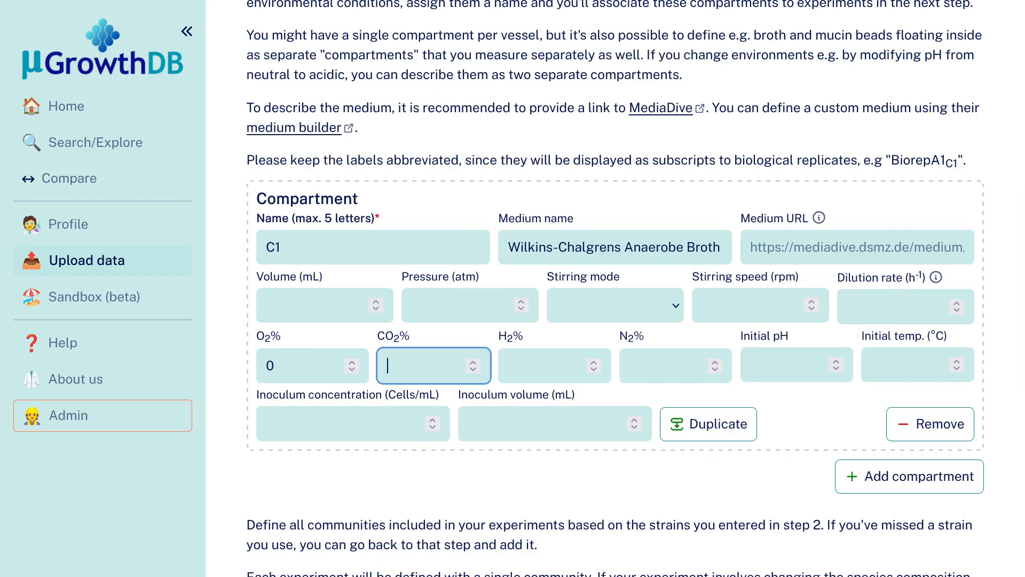
pyautogui.write('10')
pyautogui.press('Tab')
pyautogui.write('10')
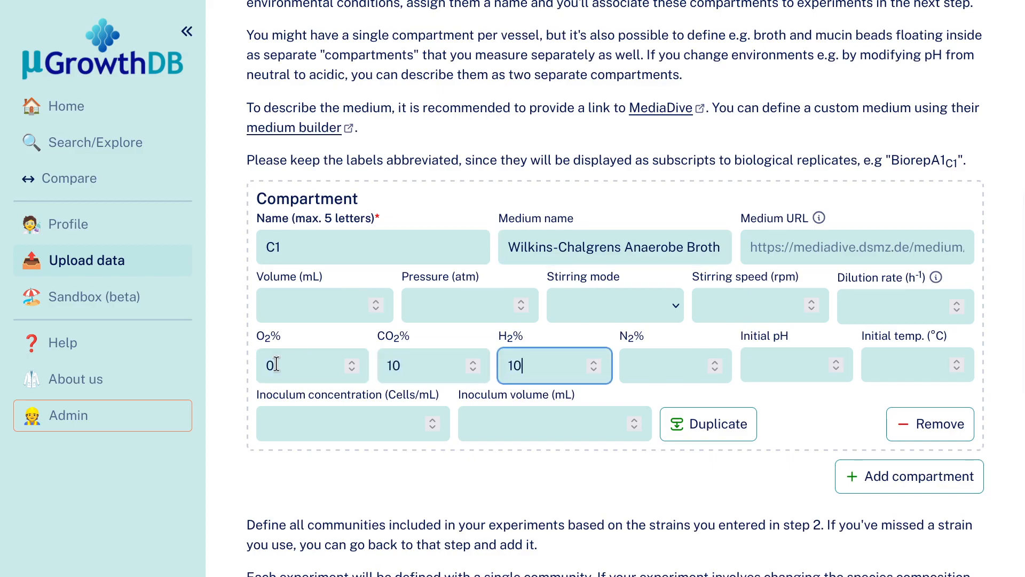
pyautogui.click(635, 367)
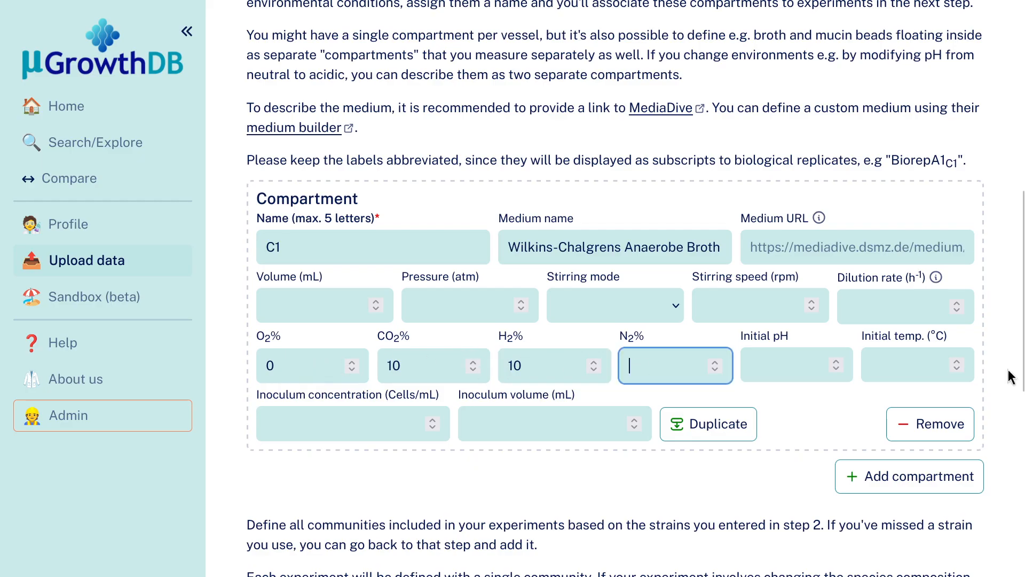
pyautogui.write('80')
pyautogui.click(771, 473)
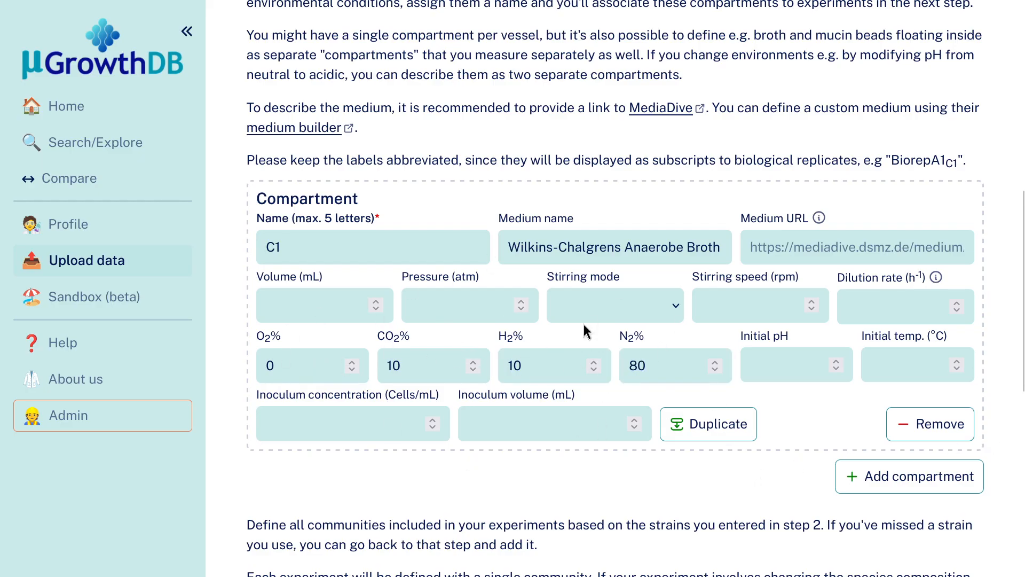
# Set the initial pH of compartment C1 to 6.7.
pyautogui.click(771, 358)
pyautogui.write('6.7')
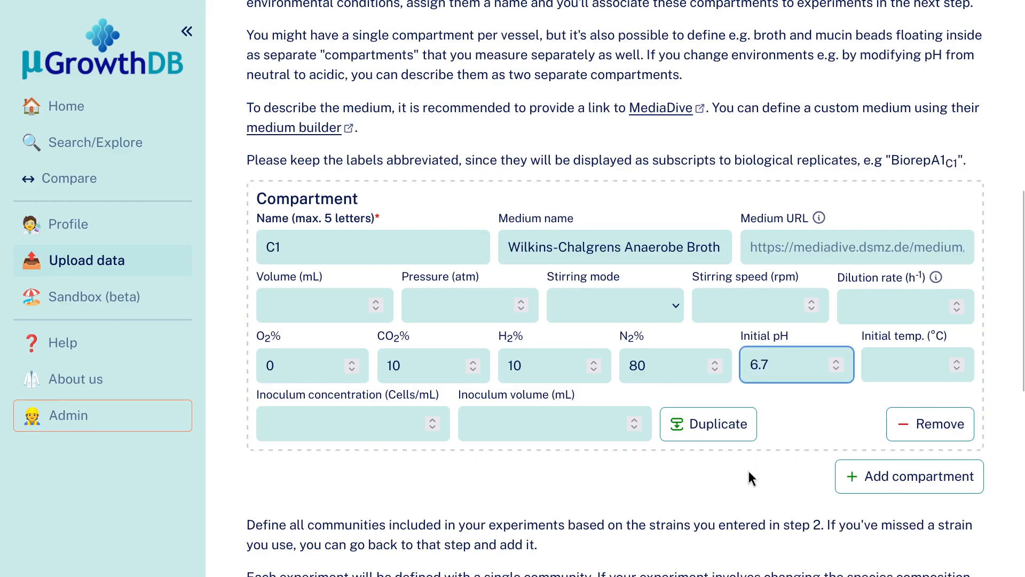
pyautogui.click(750, 470)
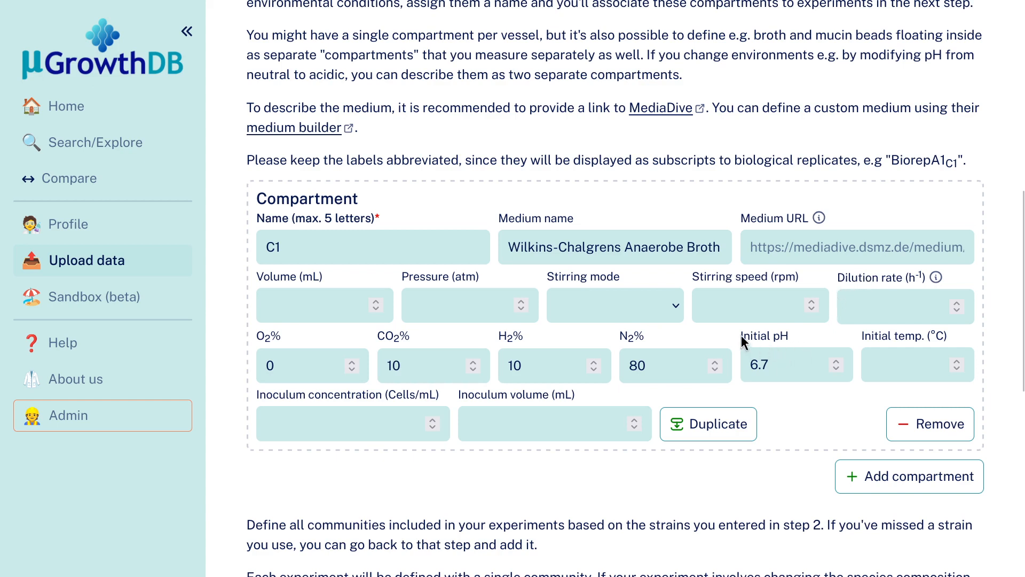
pyautogui.moveTo(741, 336); pyautogui.dragTo(794, 333)
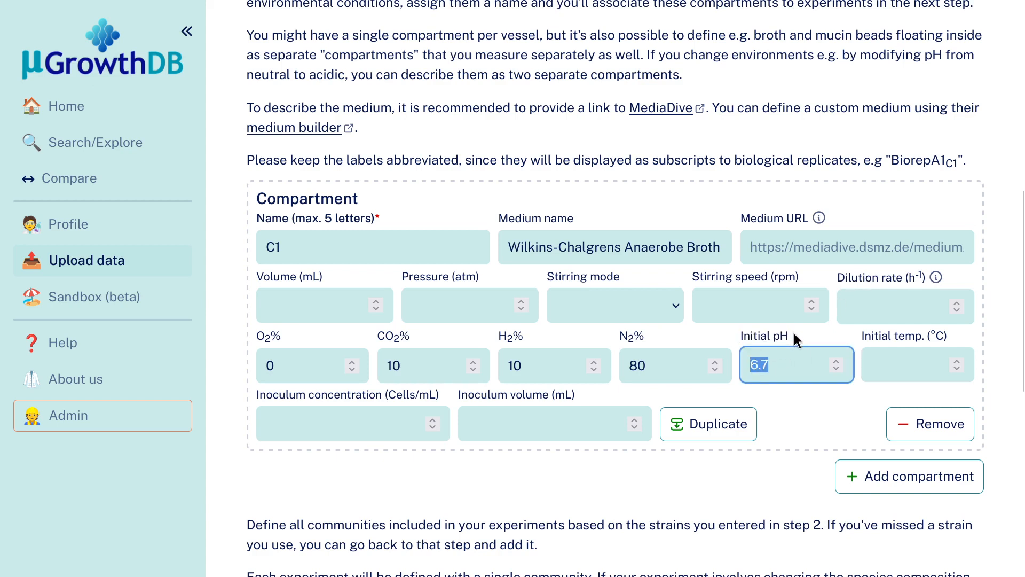
pyautogui.click(848, 334)
pyautogui.click(720, 332)
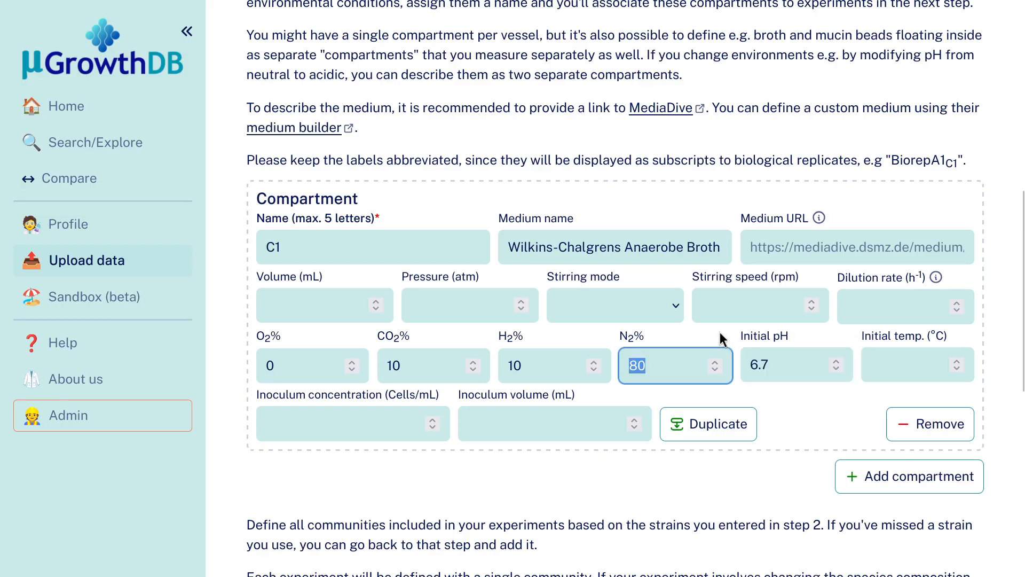
pyautogui.click(800, 413)
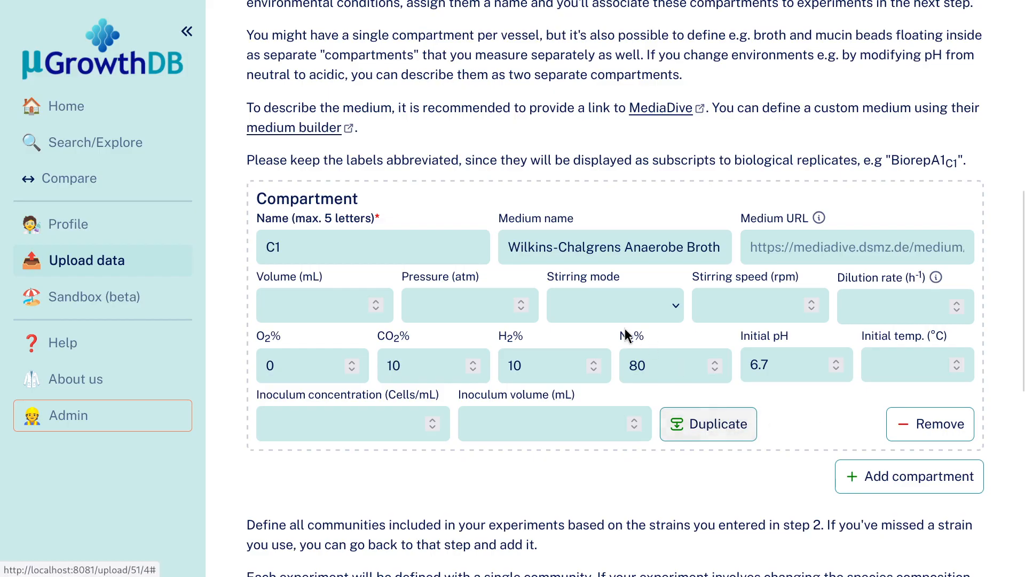
# Duplicate compartment C1 and name the copy C2.
pyautogui.click(730, 433)
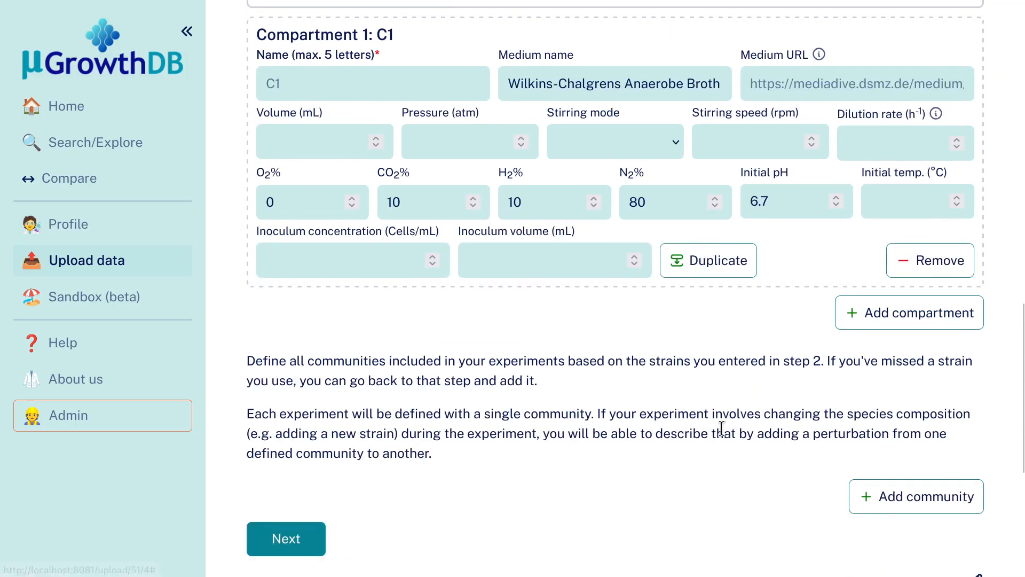
pyautogui.scroll(5, 720, 426)
pyautogui.click(365, 350)
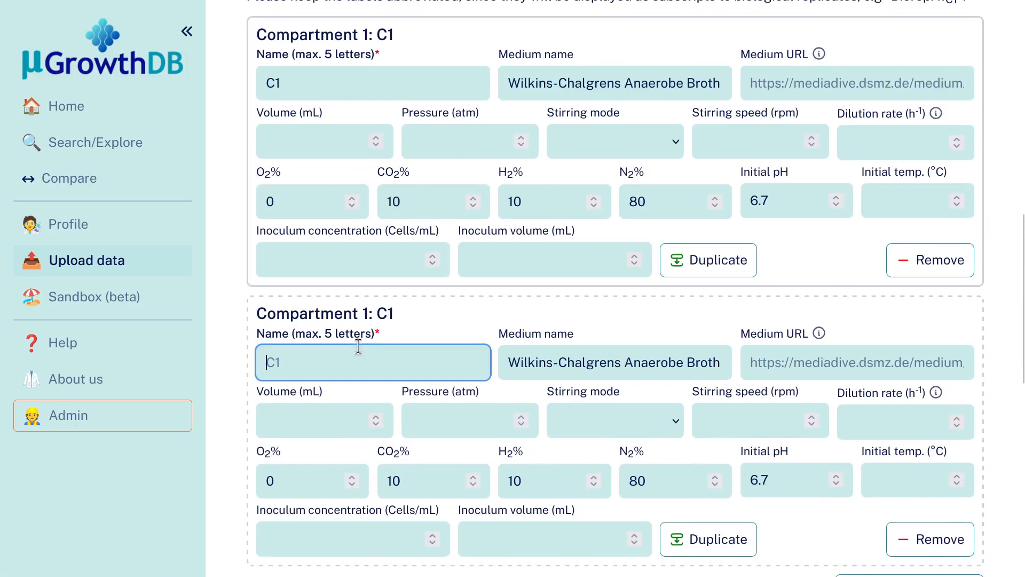
pyautogui.write('C2')
pyautogui.click(406, 318)
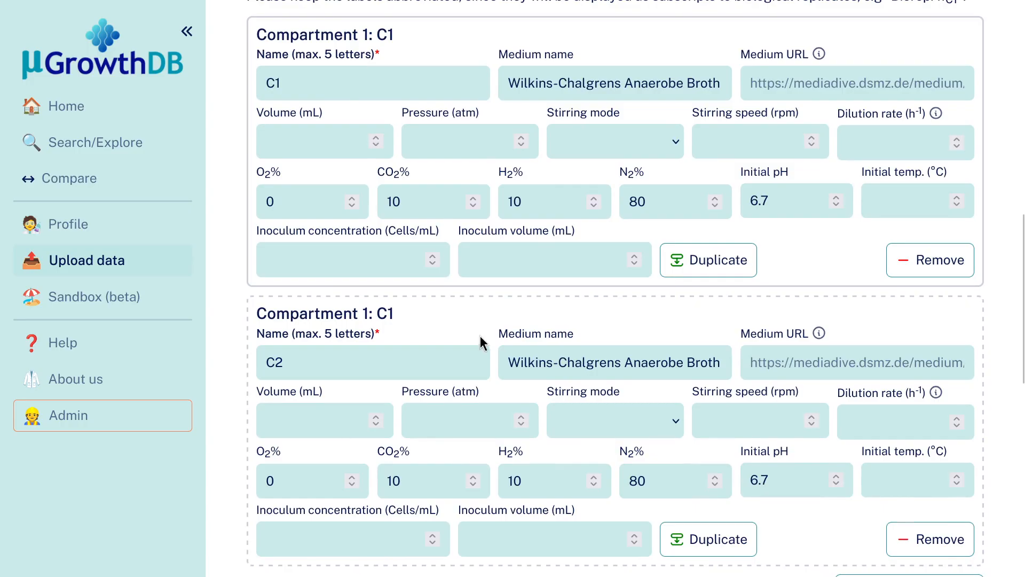
# Change the initial pH of compartment C2 to 3.7.
pyautogui.scroll(-2, 742, 365)
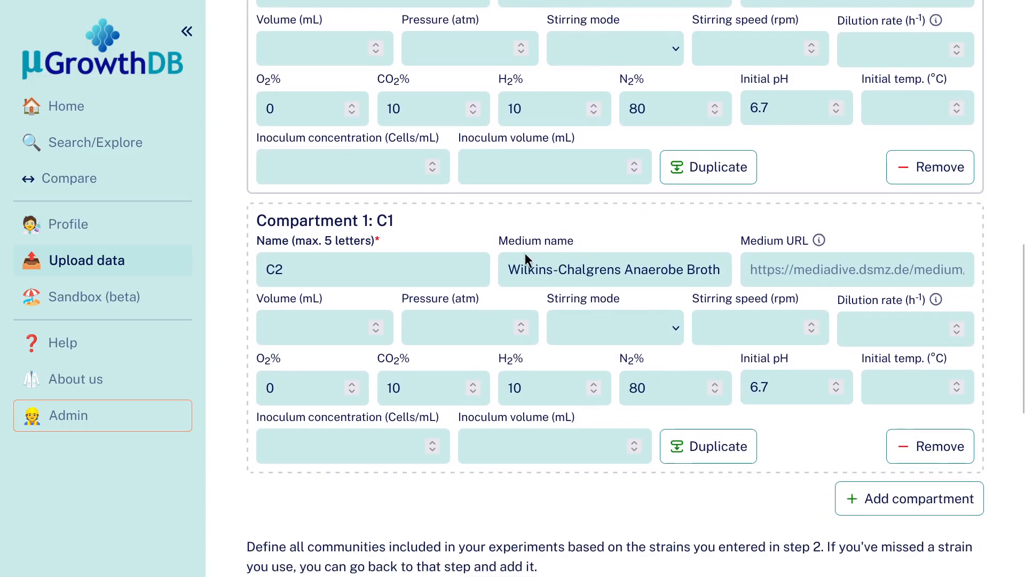
pyautogui.scroll(2, 754, 437)
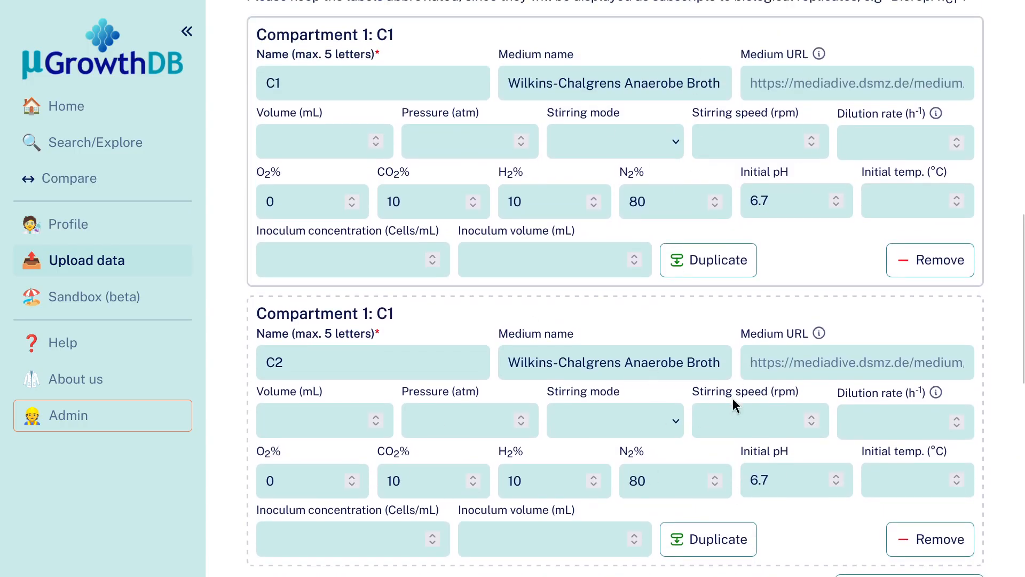
pyautogui.scroll(-2, 737, 403)
pyautogui.doubleClick(783, 385)
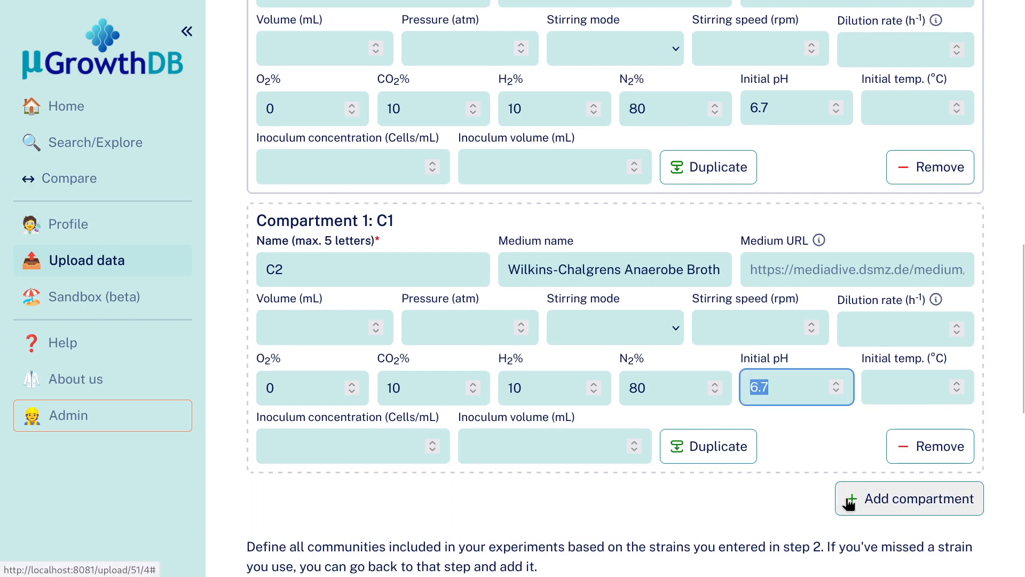
pyautogui.write('3.7')
pyautogui.click(799, 446)
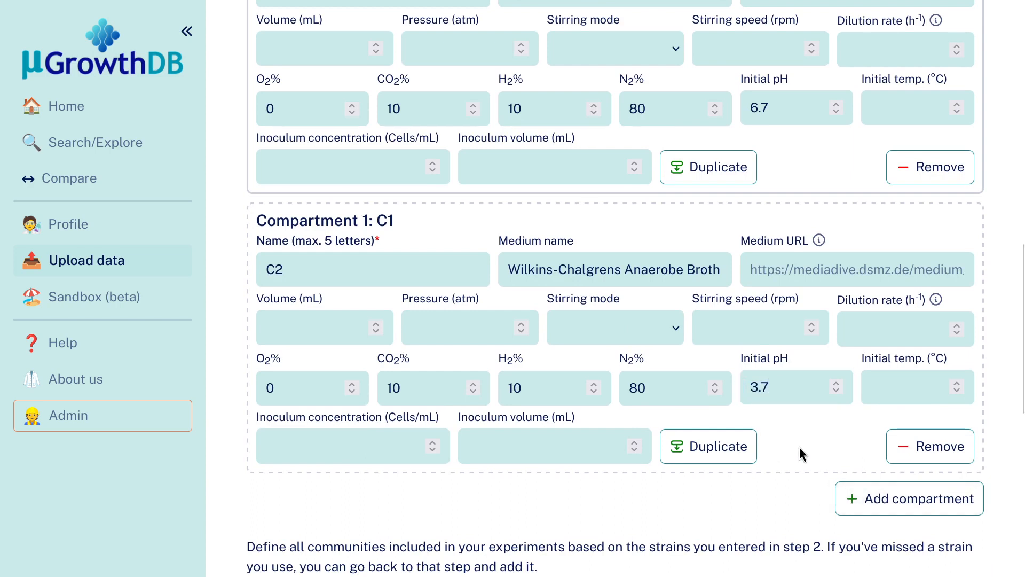
pyautogui.scroll(2, 809, 451)
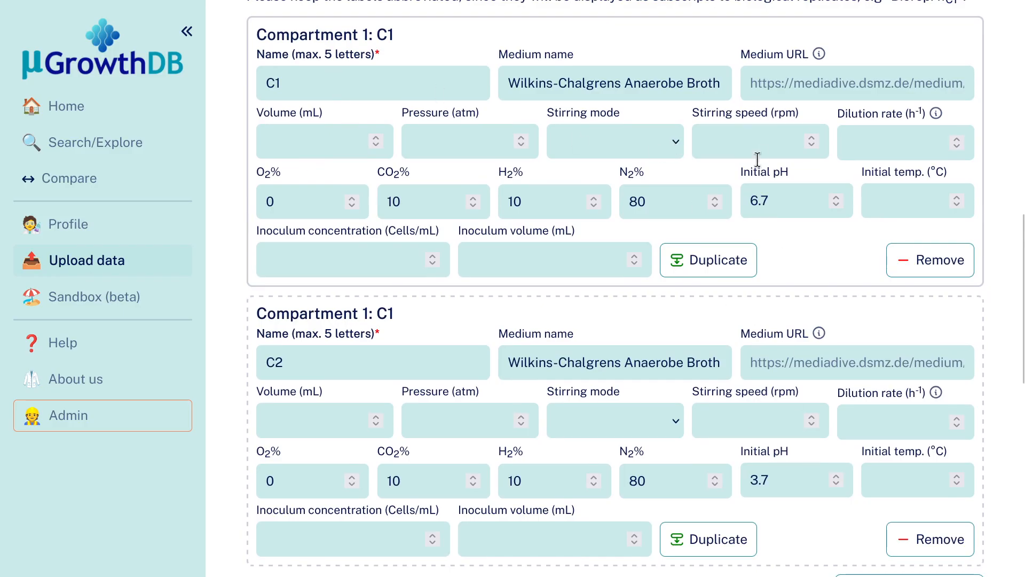
# Rename the first compartment ph6 and its duplicate ph3.
pyautogui.doubleClick(347, 84)
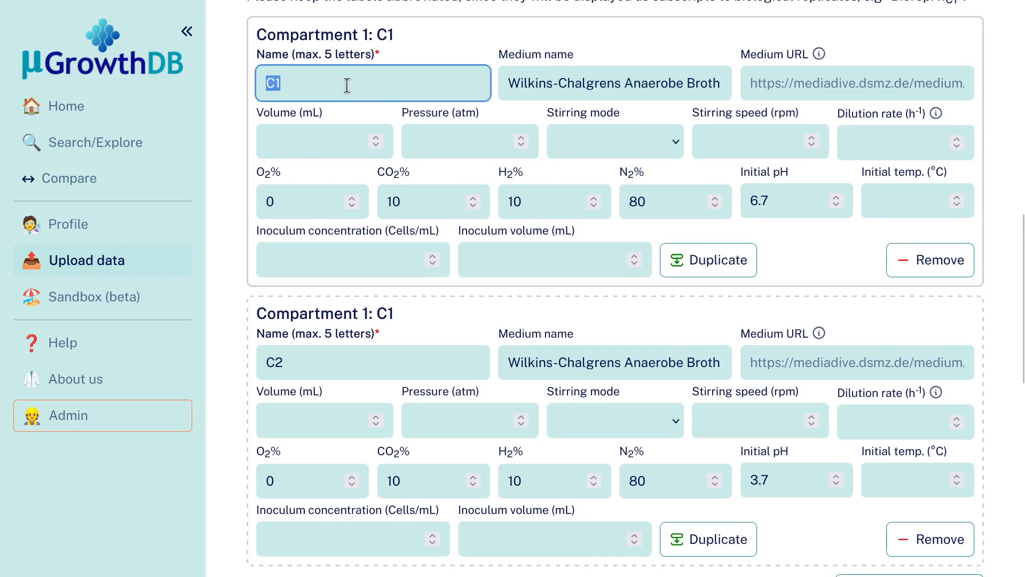
pyautogui.write('ph6')
pyautogui.doubleClick(315, 352)
pyautogui.write('ph3')
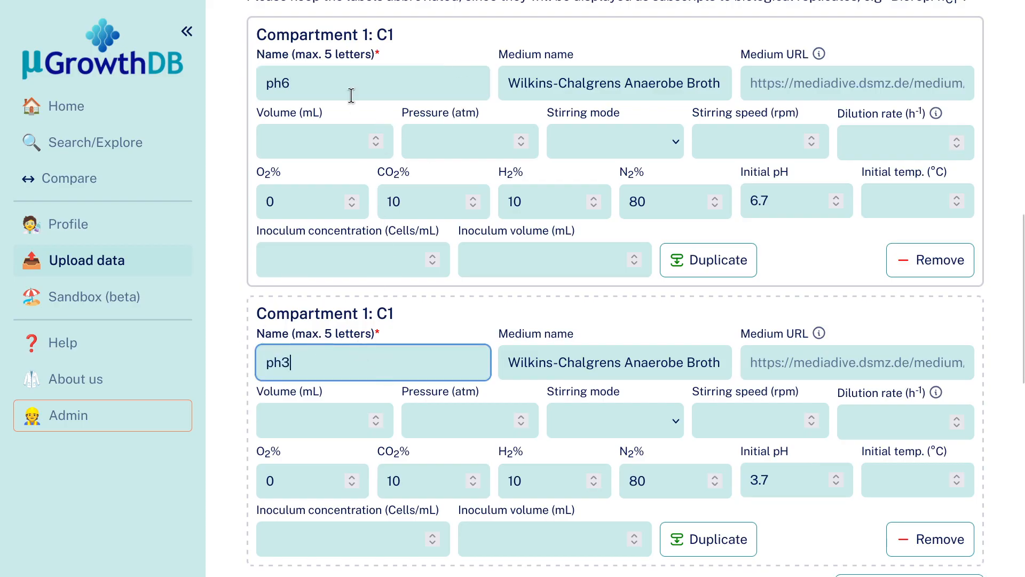
pyautogui.click(226, 92)
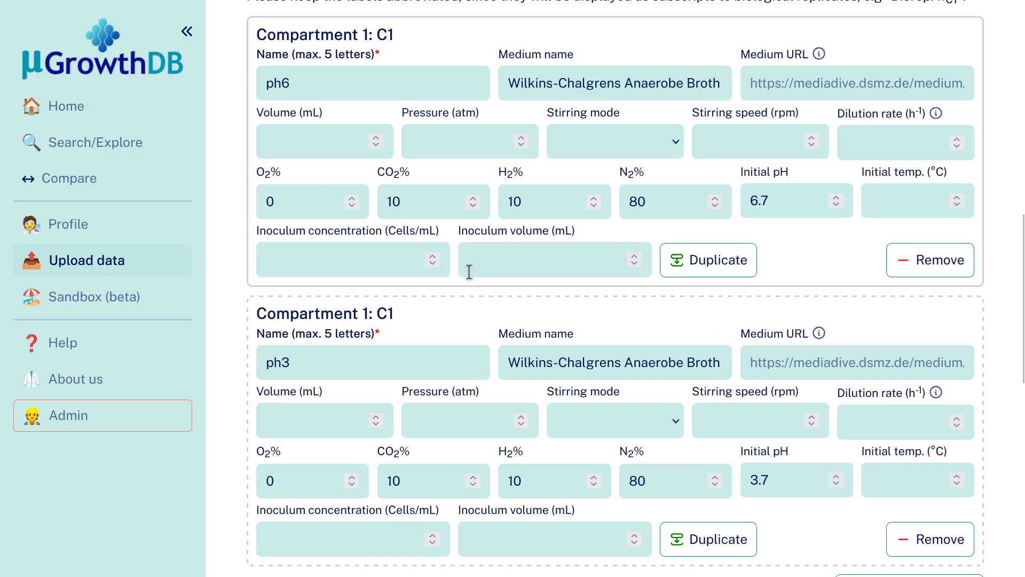
pyautogui.scroll(-2, 810, 452)
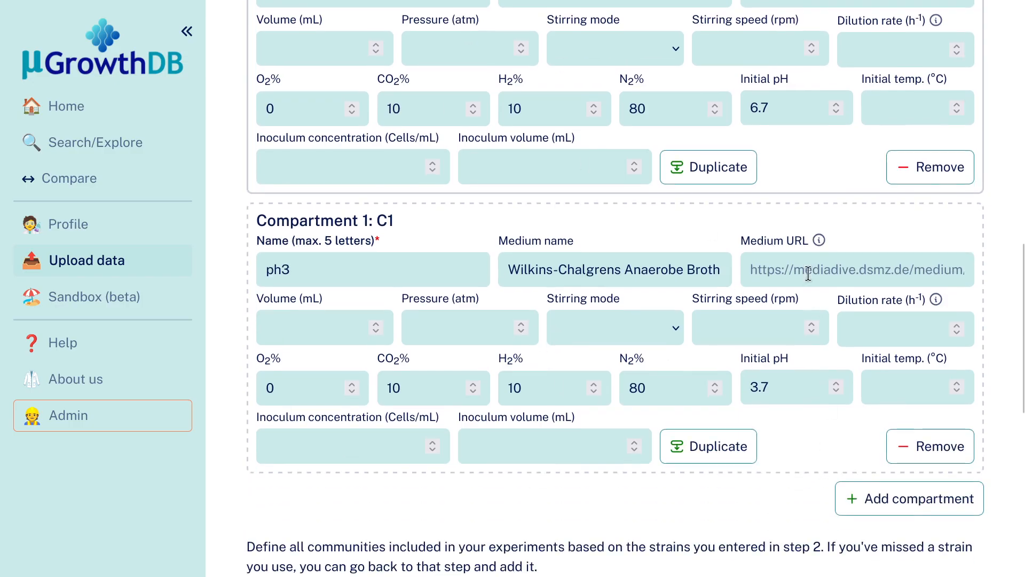
pyautogui.scroll(2, 785, 320)
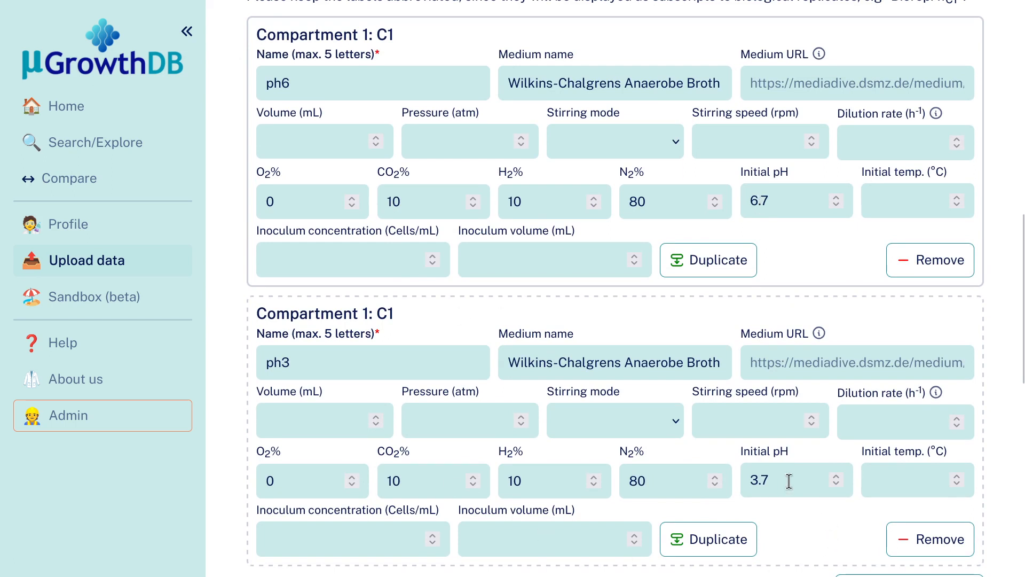
pyautogui.scroll(-2, 783, 414)
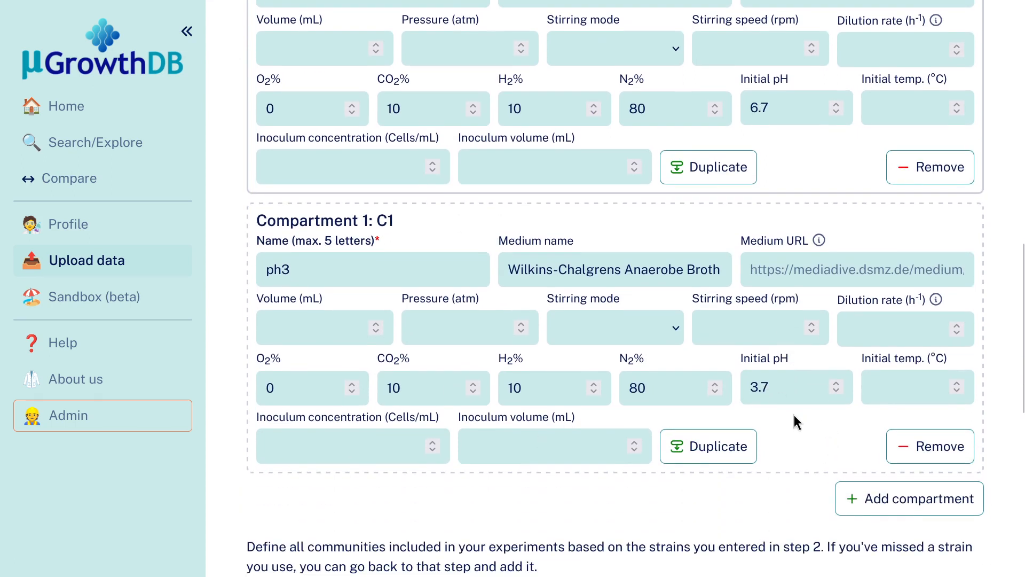
pyautogui.scroll(2, 772, 423)
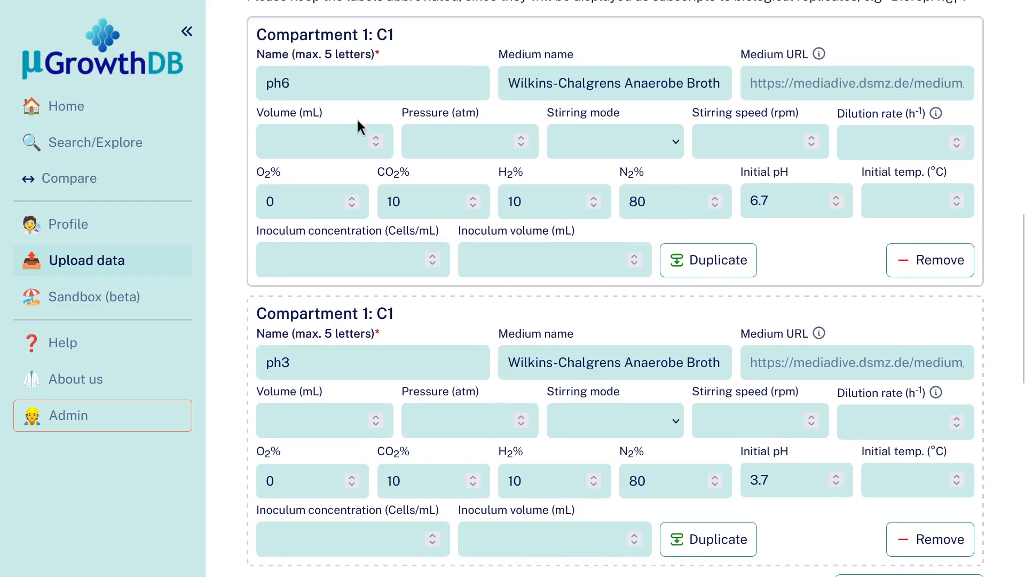
pyautogui.scroll(-2, 524, 248)
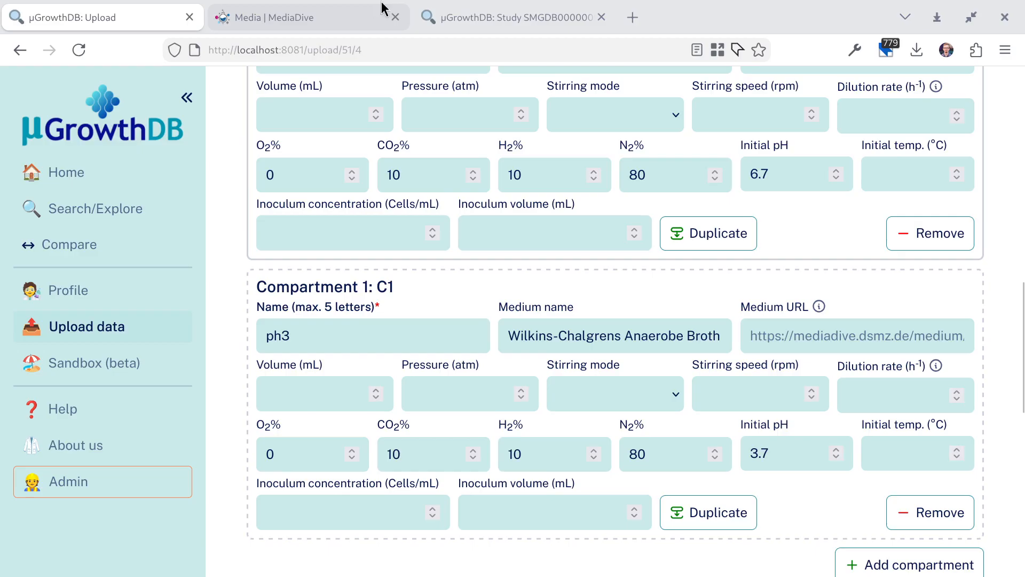
# Switch to the reference study "RI, BT, and BH: perturbations" and examine the compartment properties of experiment A6.
pyautogui.click(492, 14)
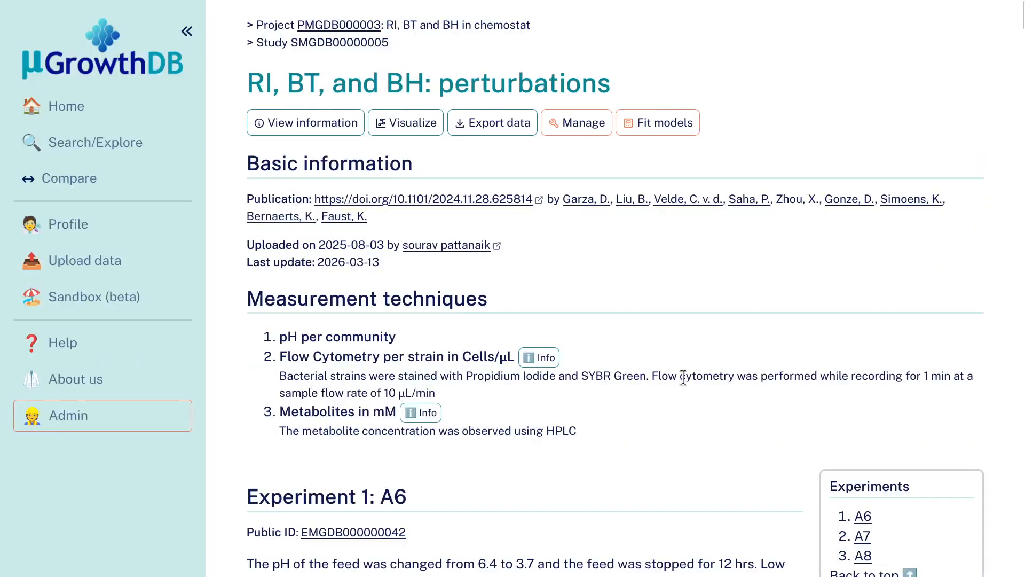
pyautogui.scroll(-7, 696, 377)
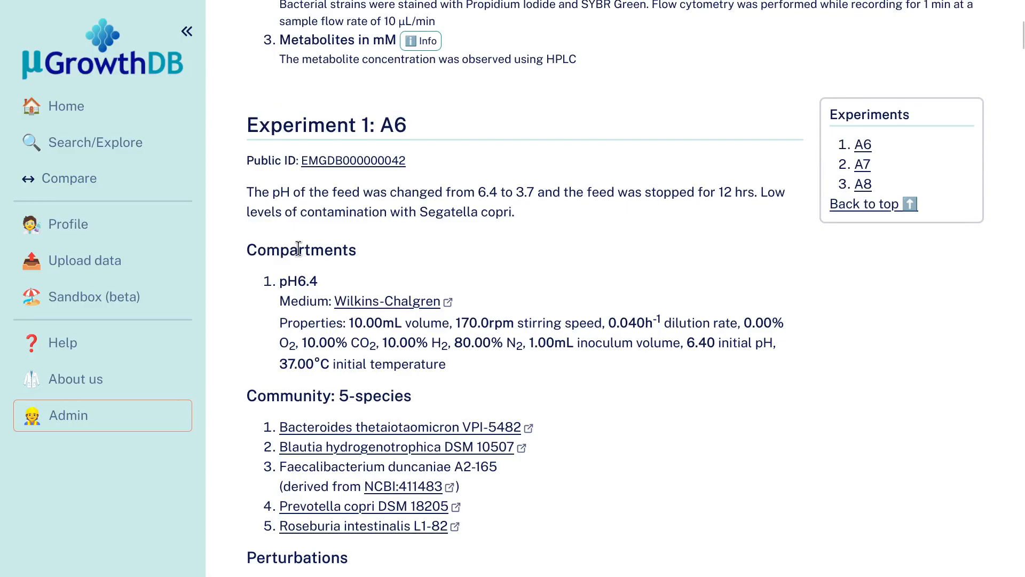
pyautogui.scroll(7, 394, 320)
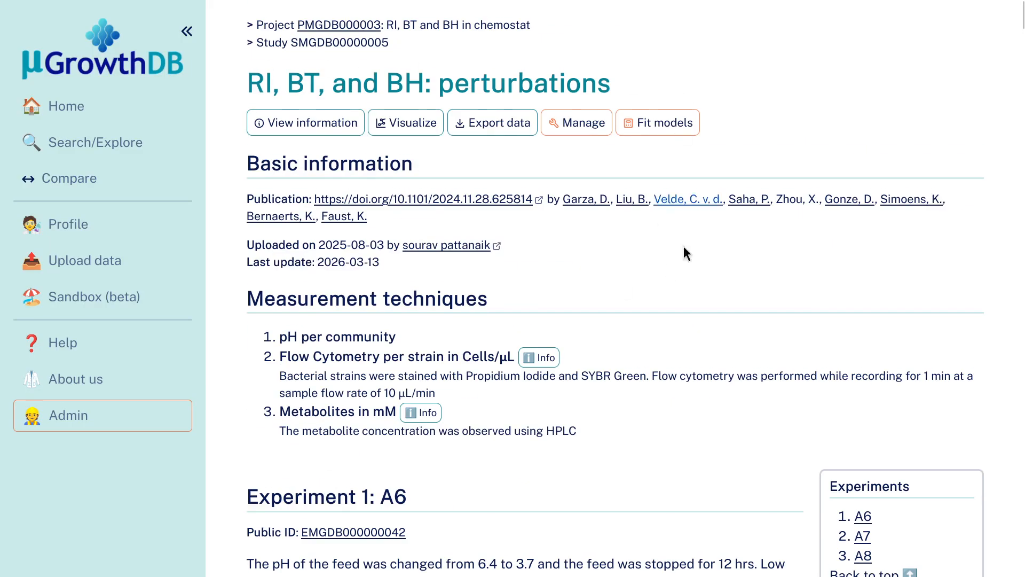
pyautogui.scroll(-7, 685, 312)
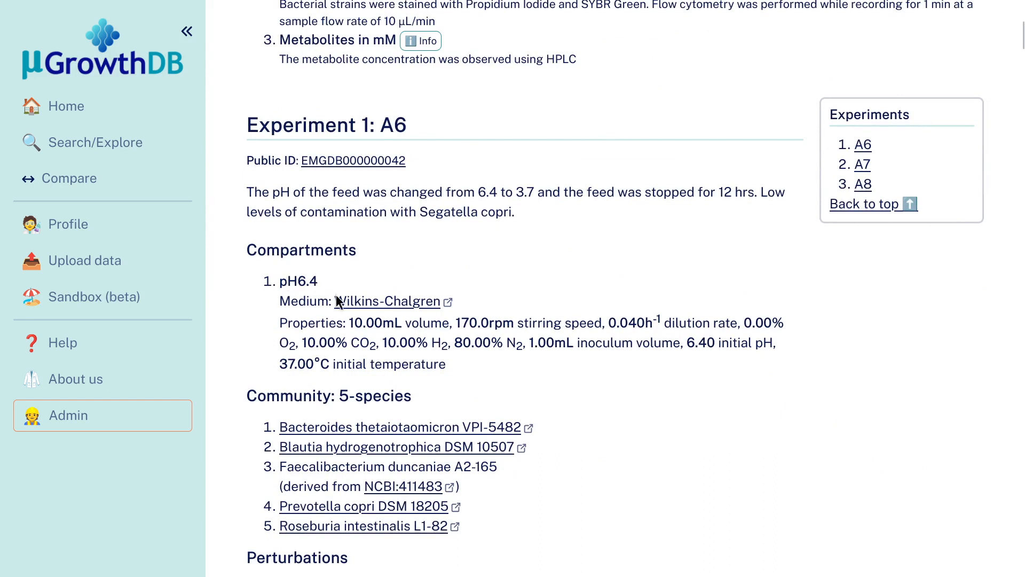
pyautogui.scroll(-2, 584, 353)
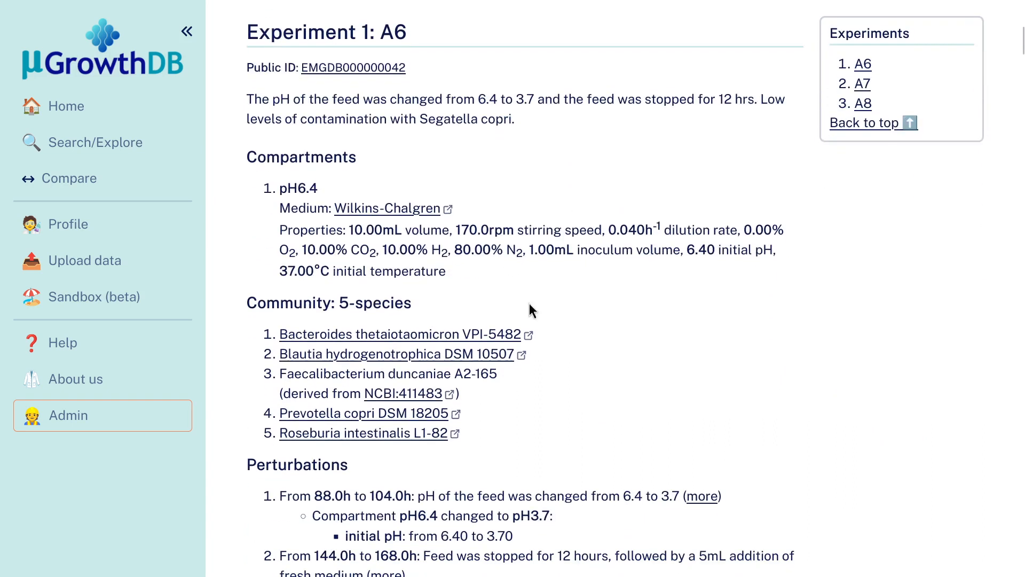
pyautogui.moveTo(407, 234); pyautogui.dragTo(731, 232)
pyautogui.click(615, 237)
pyautogui.moveTo(620, 250); pyautogui.dragTo(449, 249)
pyautogui.click(595, 286)
# Examine experiment A6's perturbations, especially the time range and compartment change of the feed pH perturbation.
pyautogui.scroll(-4, 633, 291)
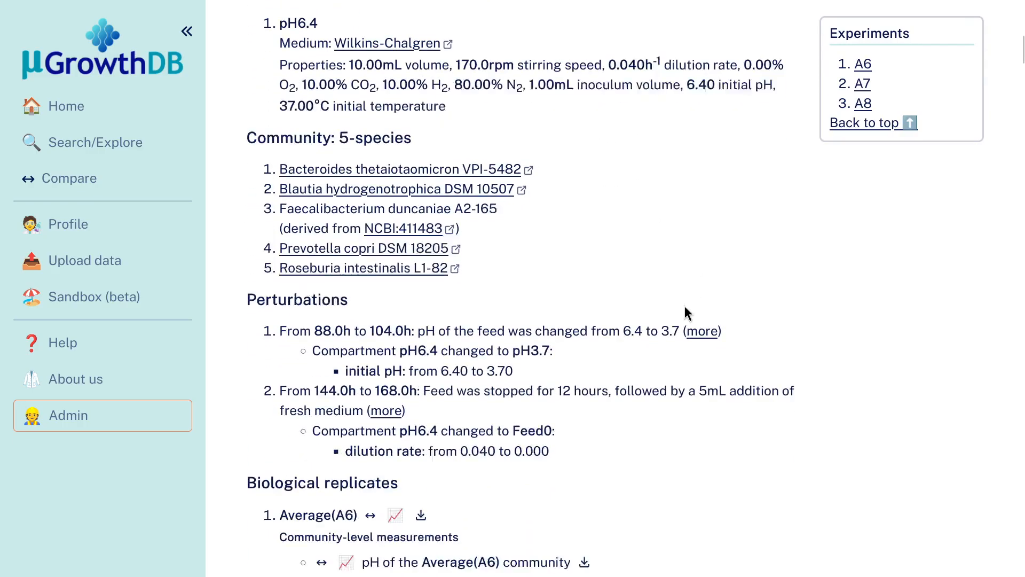
pyautogui.moveTo(247, 278); pyautogui.dragTo(361, 274)
pyautogui.click(361, 274)
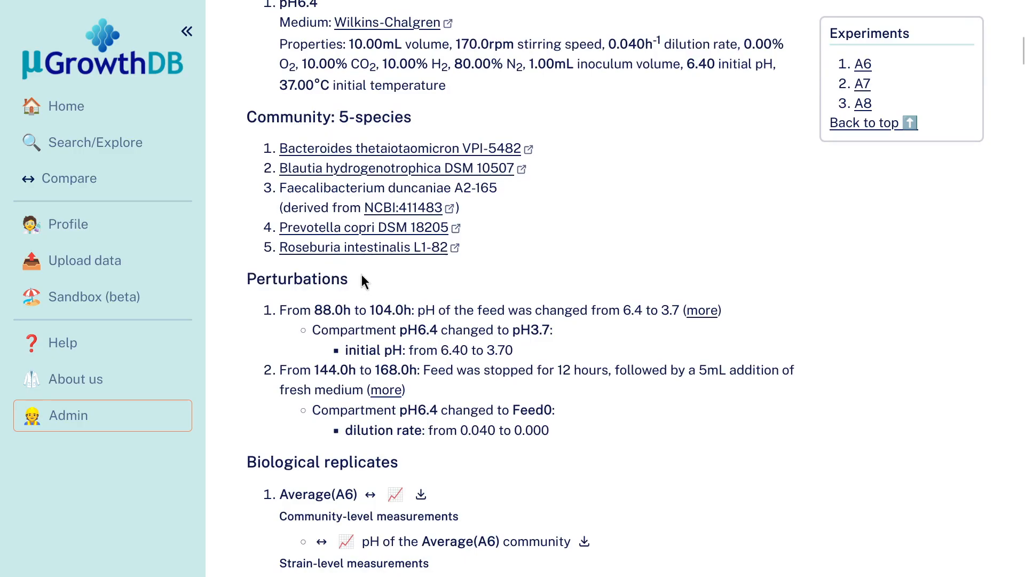
pyautogui.moveTo(316, 304); pyautogui.dragTo(623, 312)
pyautogui.click(413, 307)
pyautogui.click(623, 312)
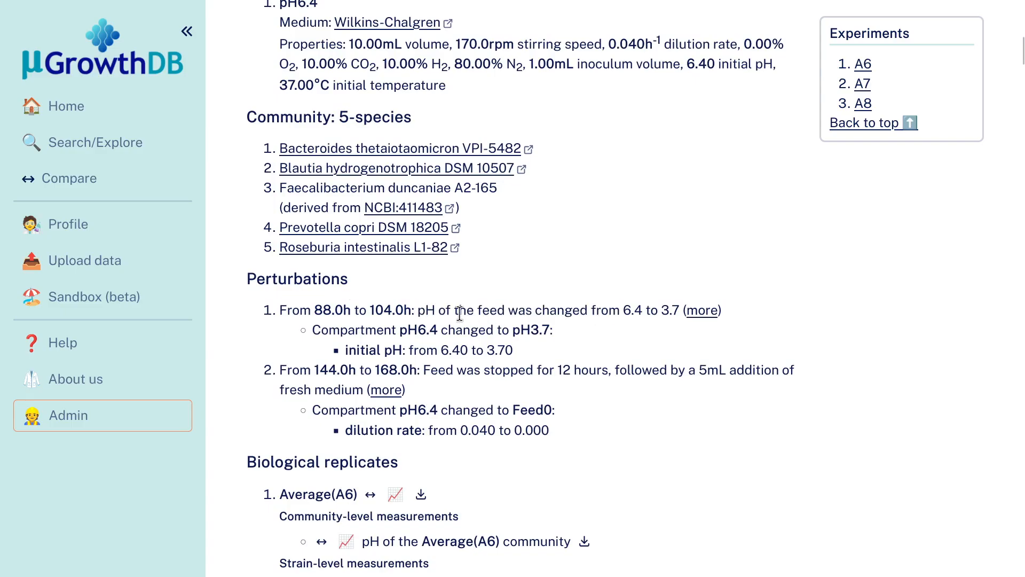
pyautogui.moveTo(426, 311); pyautogui.dragTo(680, 312)
pyautogui.click(426, 311)
pyautogui.moveTo(399, 330); pyautogui.dragTo(439, 330)
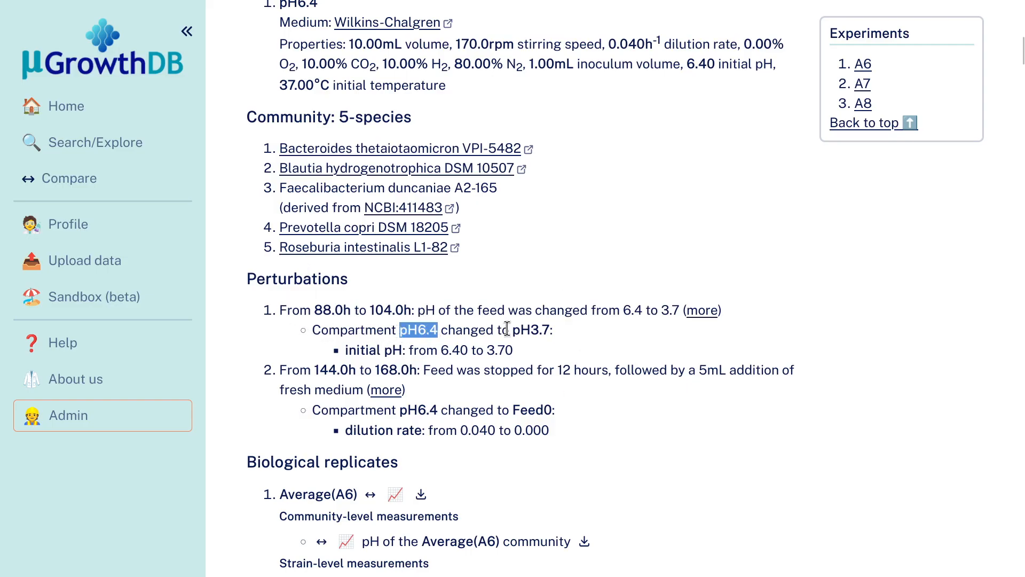
pyautogui.moveTo(512, 330); pyautogui.dragTo(530, 329)
pyautogui.moveTo(394, 331); pyautogui.dragTo(443, 330)
pyautogui.click(461, 330)
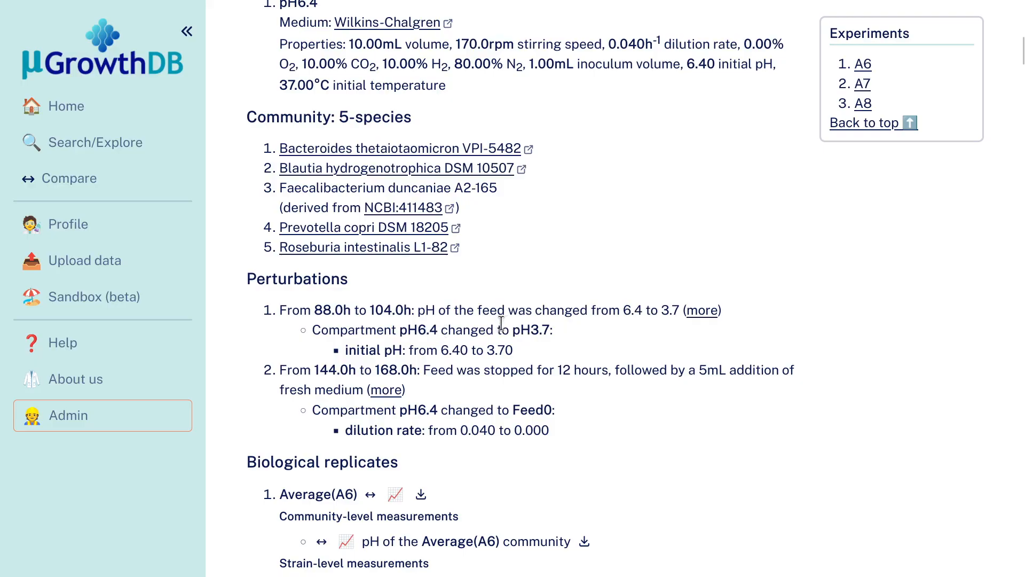
pyautogui.moveTo(520, 329); pyautogui.dragTo(550, 326)
pyautogui.click(540, 331)
pyautogui.moveTo(441, 350); pyautogui.dragTo(513, 350)
pyautogui.click(469, 350)
pyautogui.click(523, 350)
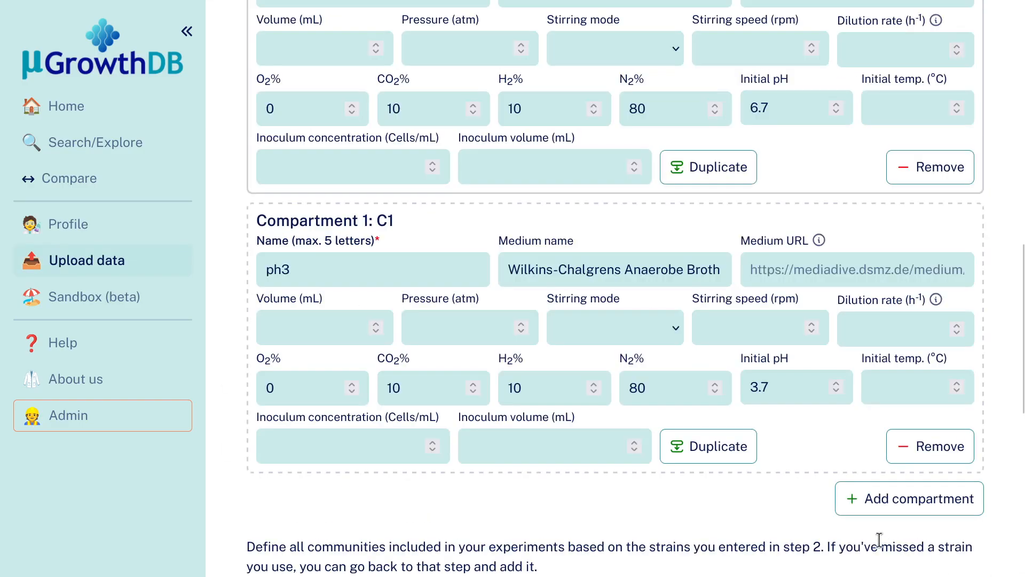
# Remove the duplicated compartment ph3 from the upload form and rename the remaining compartment C1.
pyautogui.click(913, 446)
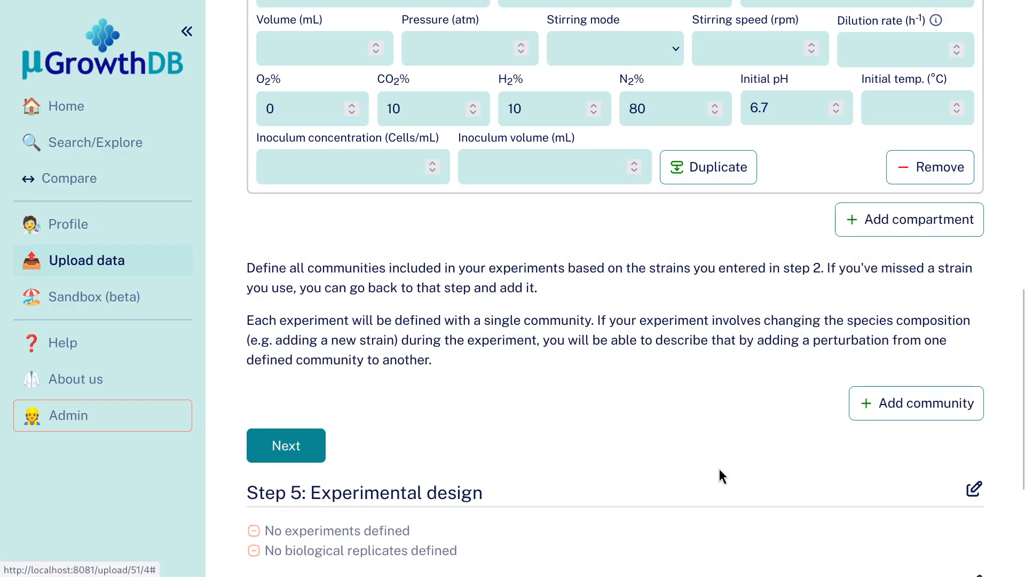
pyautogui.scroll(3, 717, 474)
pyautogui.doubleClick(332, 175)
pyautogui.write('C1')
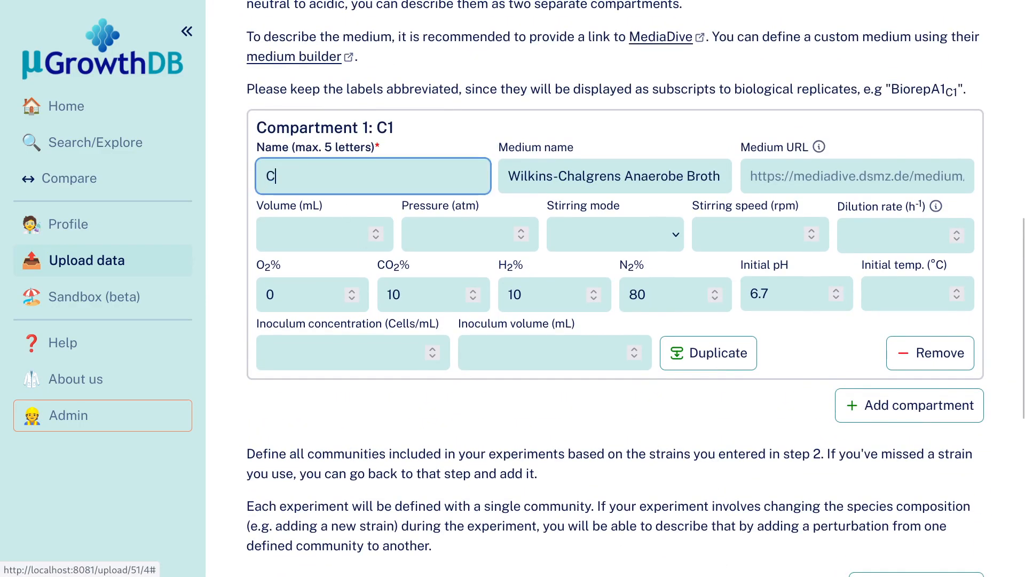
pyautogui.click(496, 400)
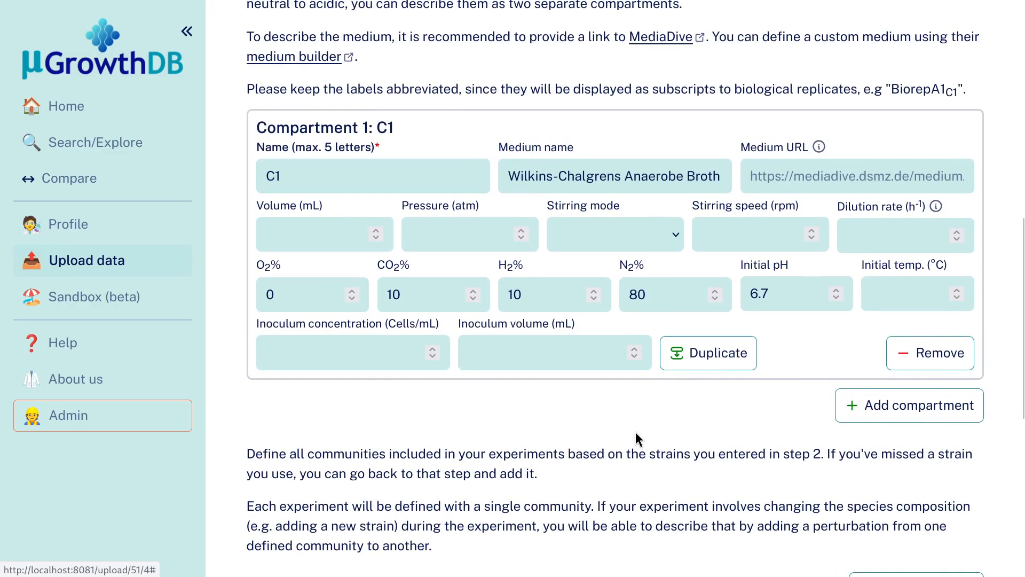
# Add a community named BT containing the strain Bacteroides thetaiotaomicron VPI-5482 (NCBI:226186).
pyautogui.scroll(-5, 635, 432)
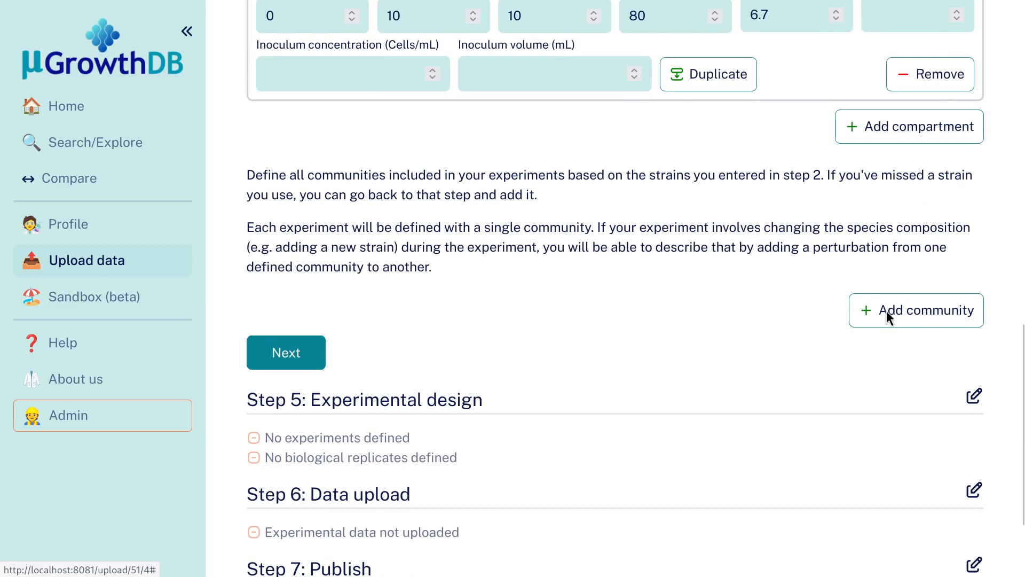
pyautogui.click(886, 311)
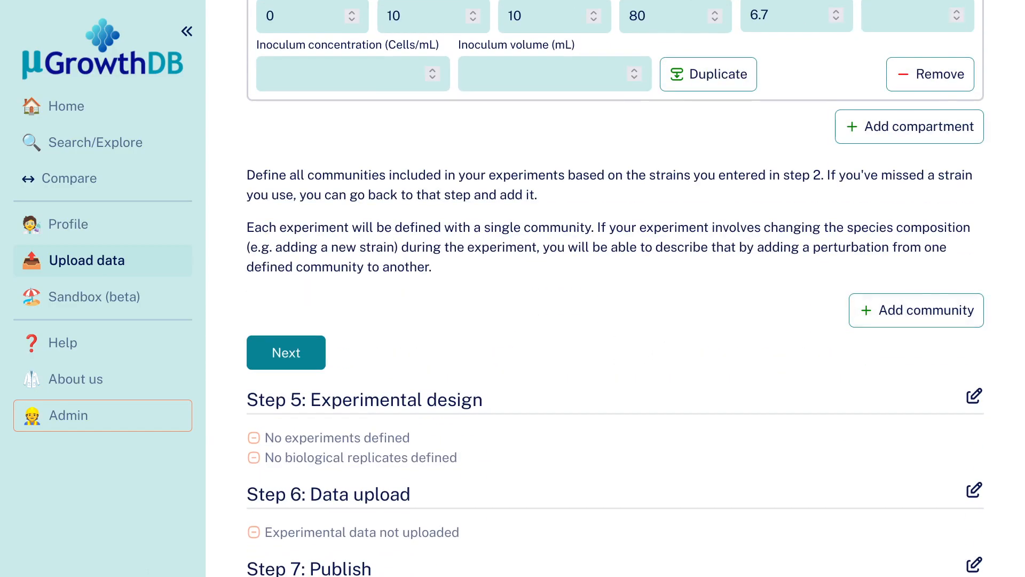
pyautogui.click(852, 321)
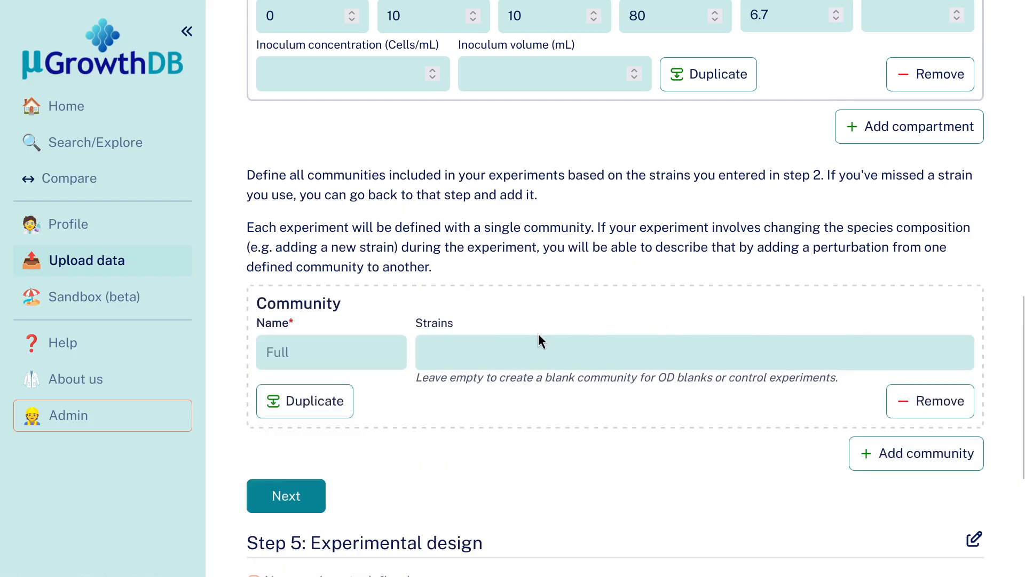
pyautogui.click(452, 346)
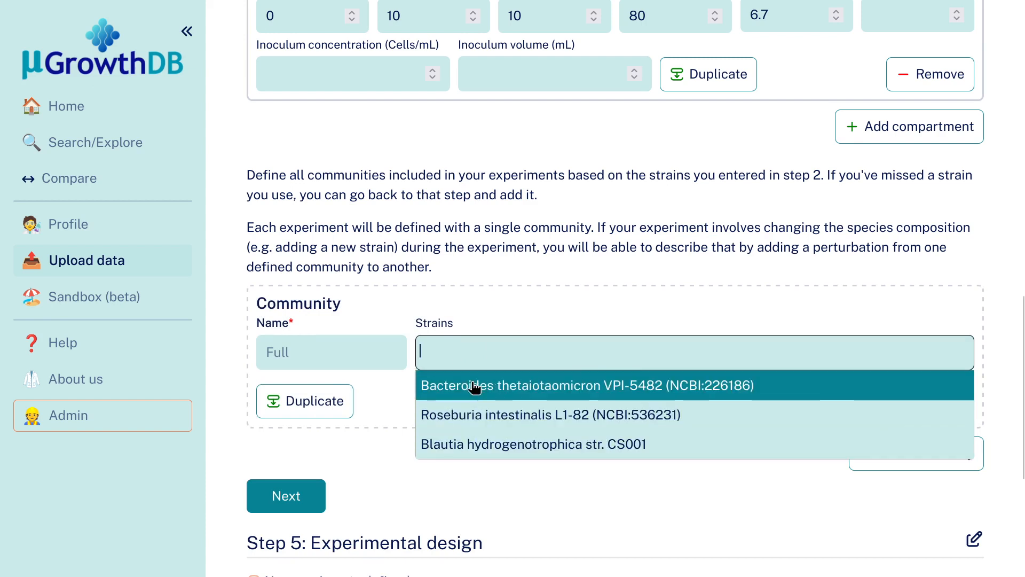
pyautogui.click(469, 307)
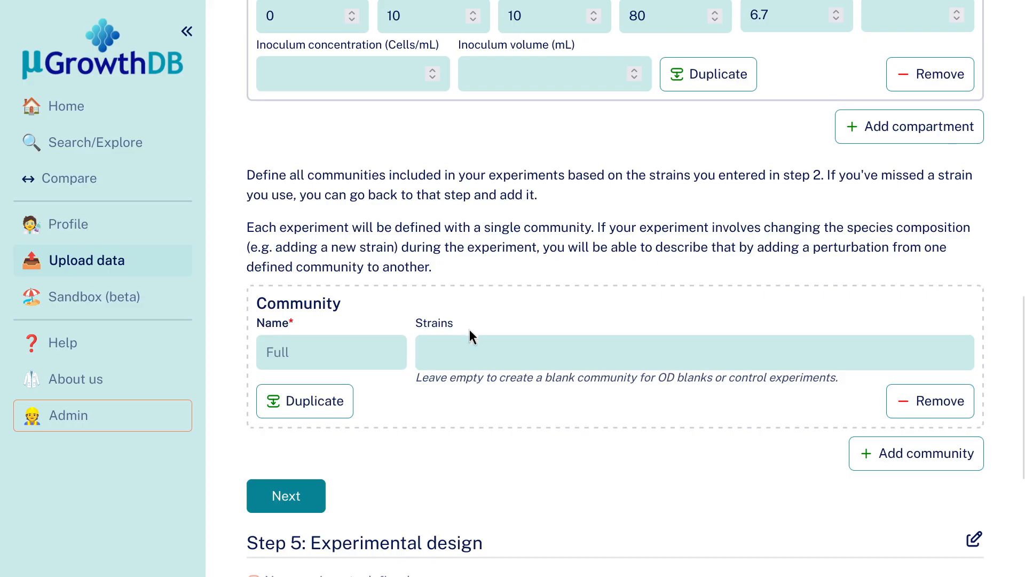
pyautogui.click(470, 343)
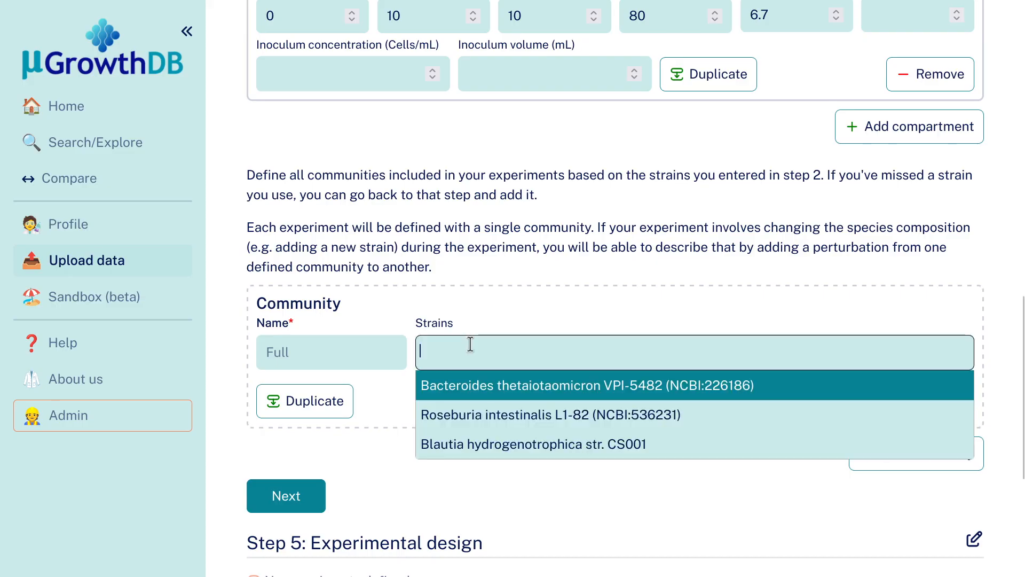
pyautogui.click(476, 389)
pyautogui.click(329, 359)
pyautogui.write('BT')
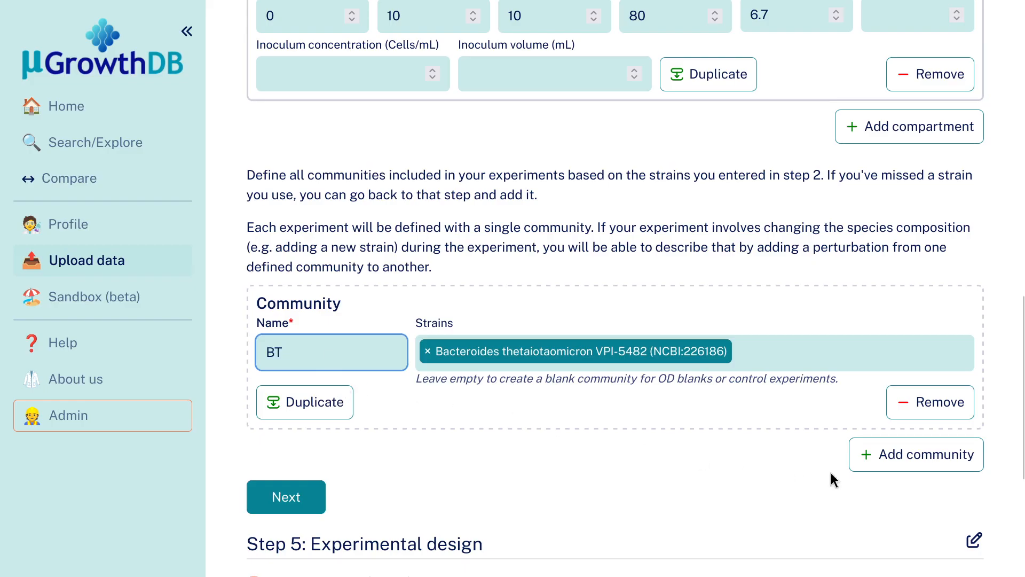
# Add a second community named RI containing the strain Roseburia intestinalis L1-82 (NCBI:536231).
pyautogui.click(876, 460)
pyautogui.scroll(-2, 739, 450)
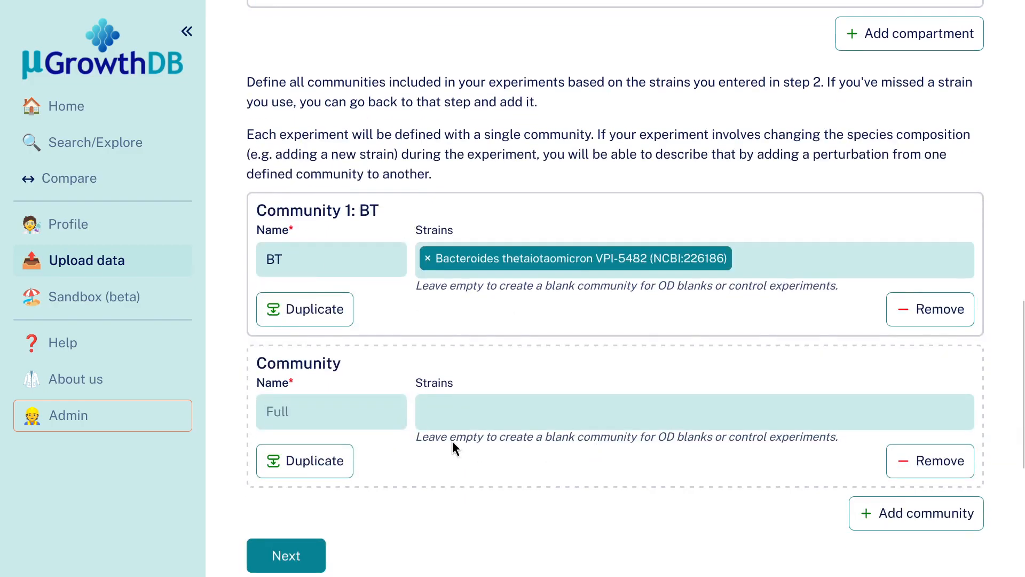
pyautogui.click(338, 406)
pyautogui.write('RI')
pyautogui.click(475, 417)
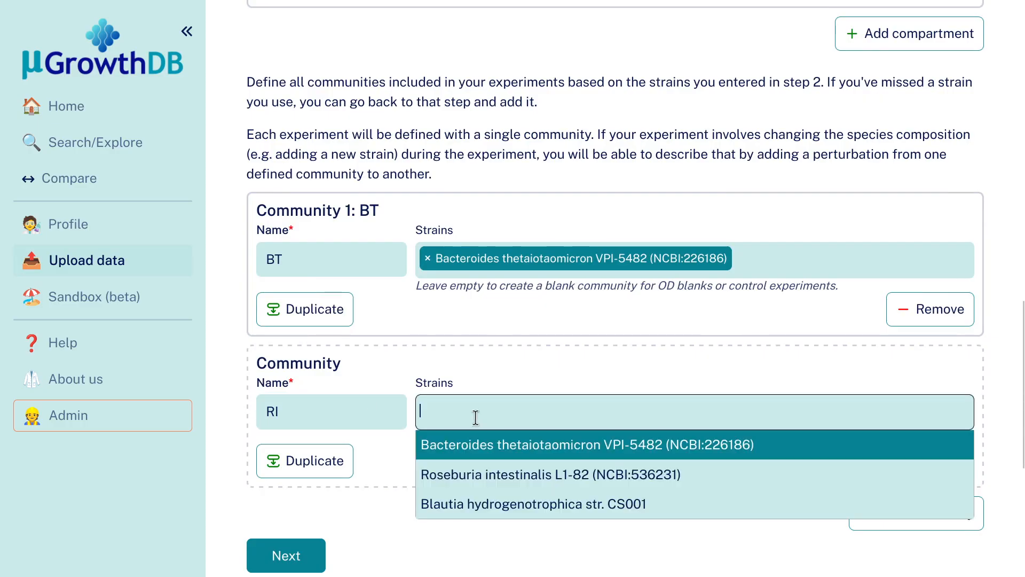
pyautogui.click(485, 474)
# Duplicate the RI community, name the copy BT+RI, and add Bacteroides thetaiotaomicron VPI-5482 to its strains.
pyautogui.scroll(-2, 469, 459)
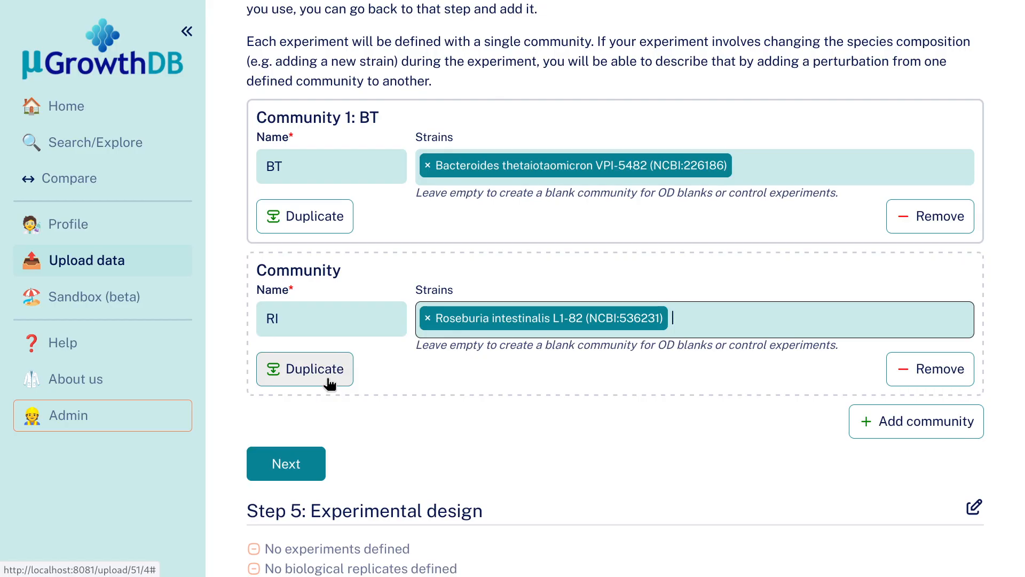
pyautogui.click(330, 383)
pyautogui.scroll(-8, 493, 424)
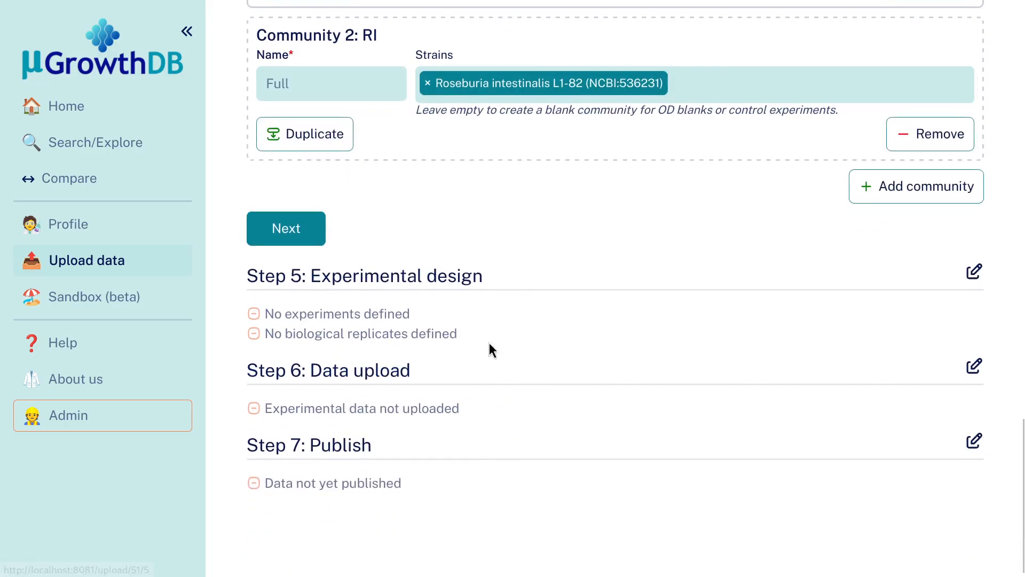
pyautogui.scroll(6, 505, 367)
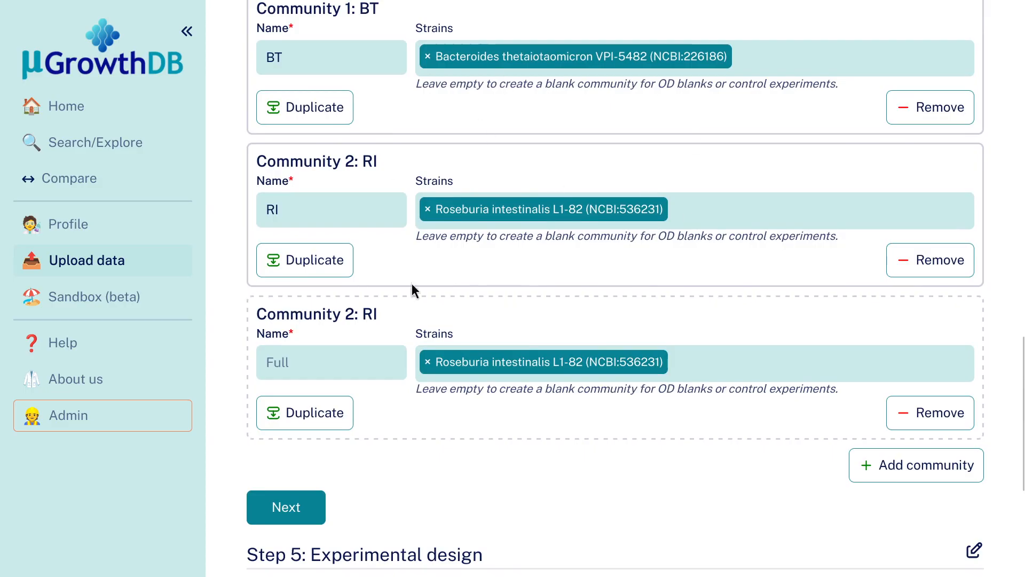
pyautogui.click(362, 355)
pyautogui.write('BT+RI')
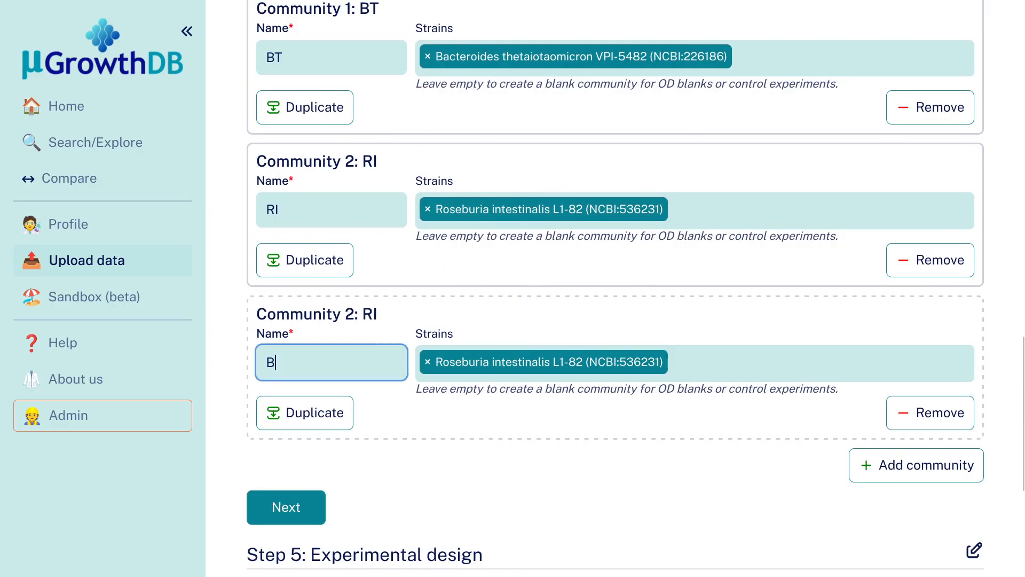
pyautogui.click(684, 362)
pyautogui.click(716, 398)
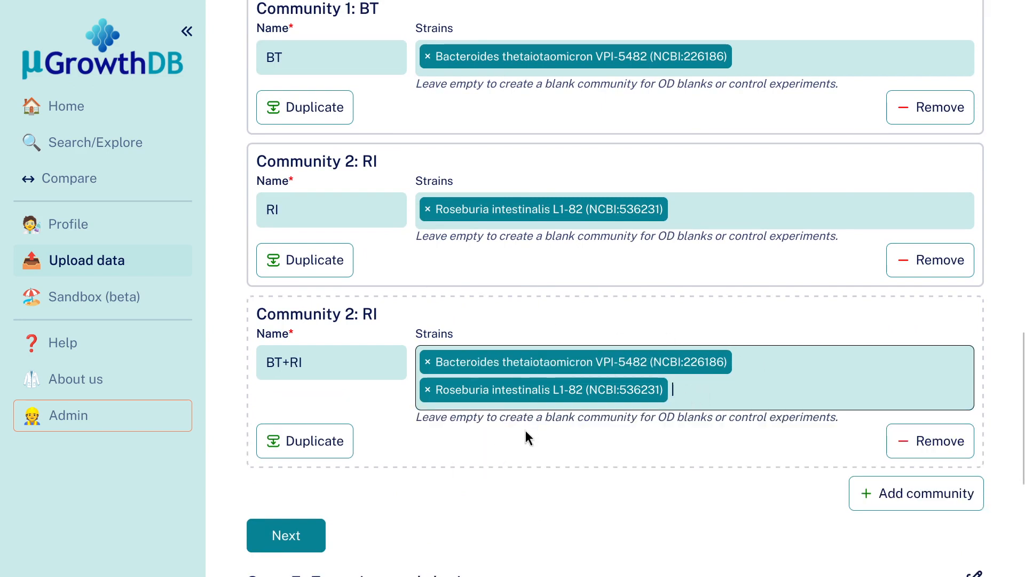
# Review the names and strains of the BT, RI and BT+RI communities together with the instructions for defining communities.
pyautogui.scroll(2, 515, 436)
pyautogui.scroll(-2, 519, 360)
pyautogui.scroll(-2, 583, 473)
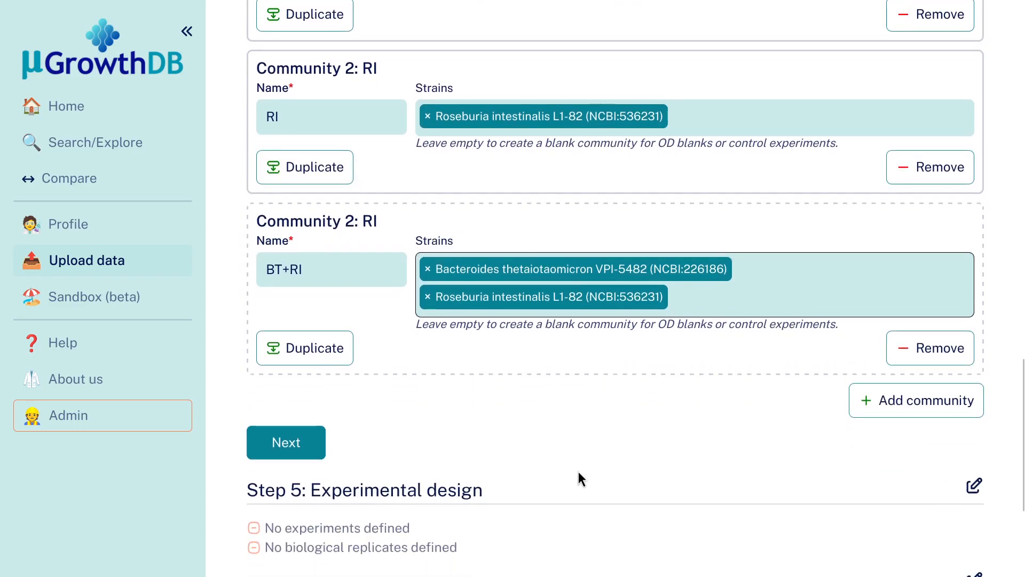
pyautogui.scroll(2, 578, 473)
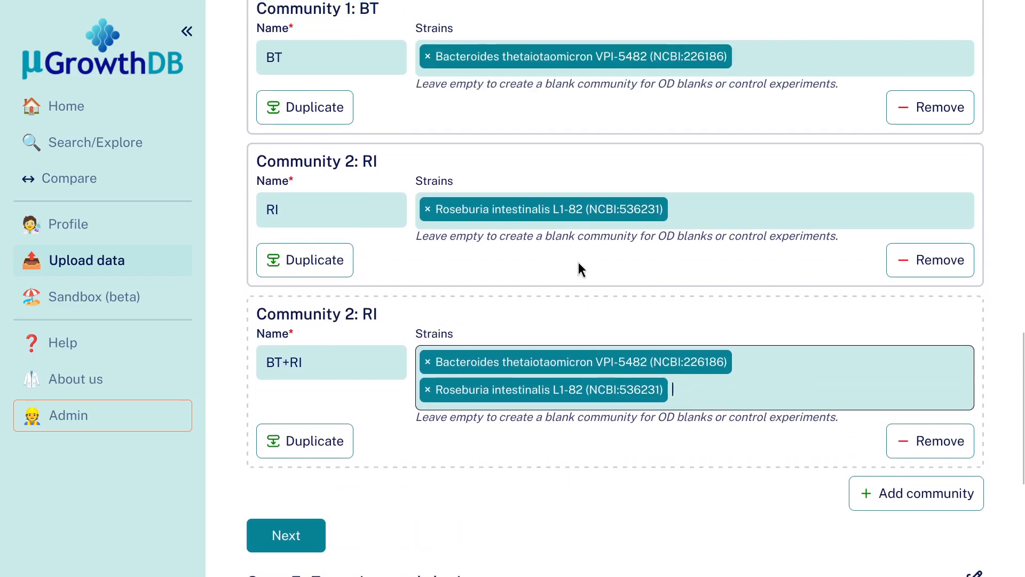
pyautogui.scroll(2, 614, 275)
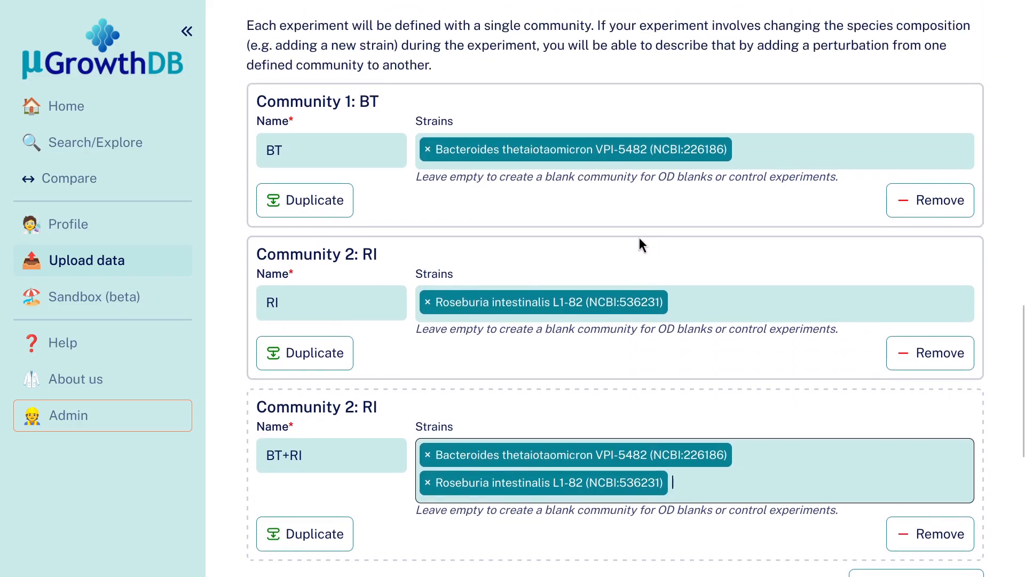
pyautogui.scroll(-2, 639, 238)
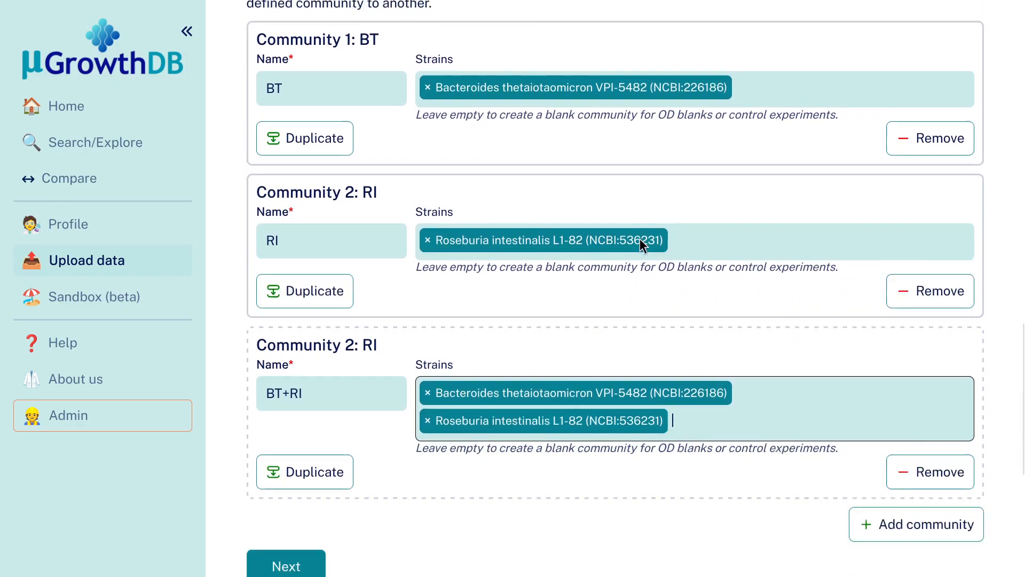
pyautogui.scroll(4, 735, 436)
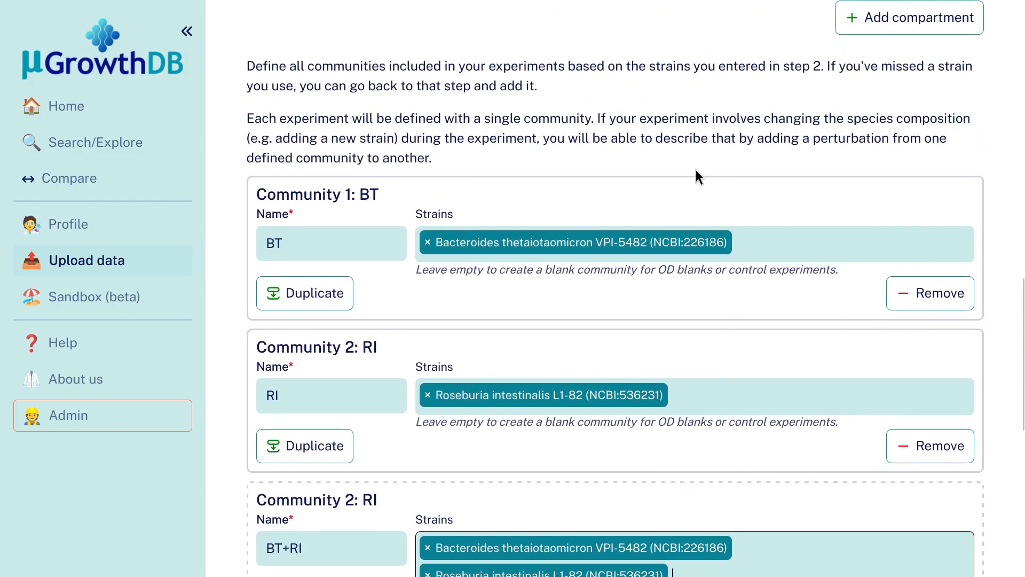
pyautogui.scroll(-2, 719, 169)
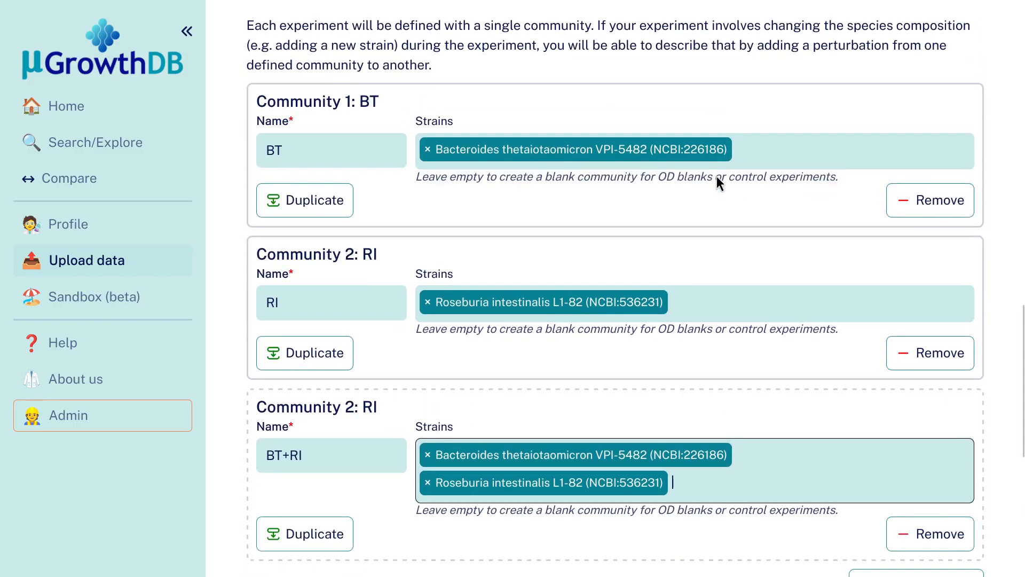
pyautogui.scroll(-2, 728, 236)
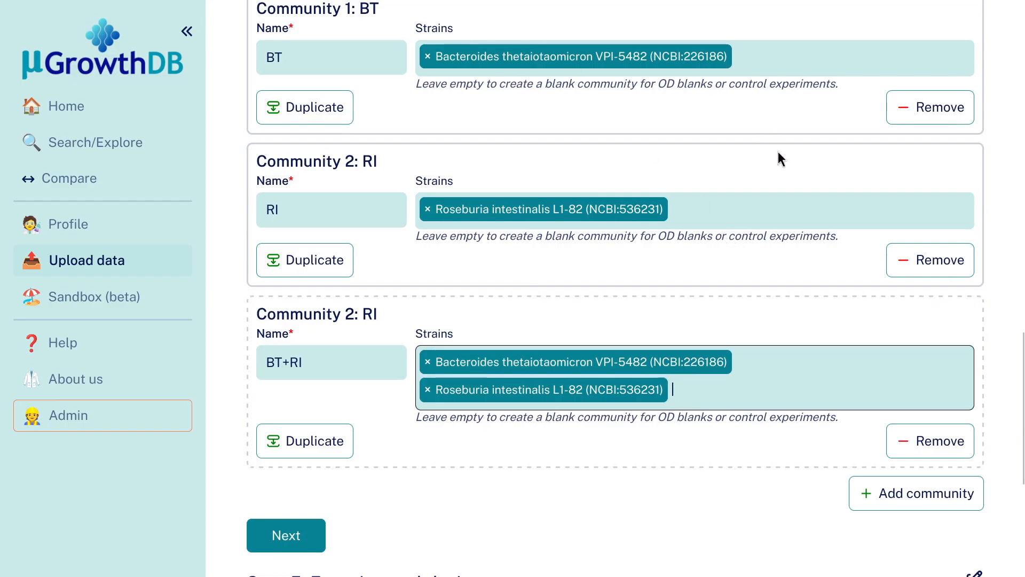
# Submit the compartments and communities of Step 4 and continue to Step 5: Experimental design.
pyautogui.scroll(-2, 777, 155)
pyautogui.scroll(2, 587, 288)
pyautogui.scroll(-2, 665, 165)
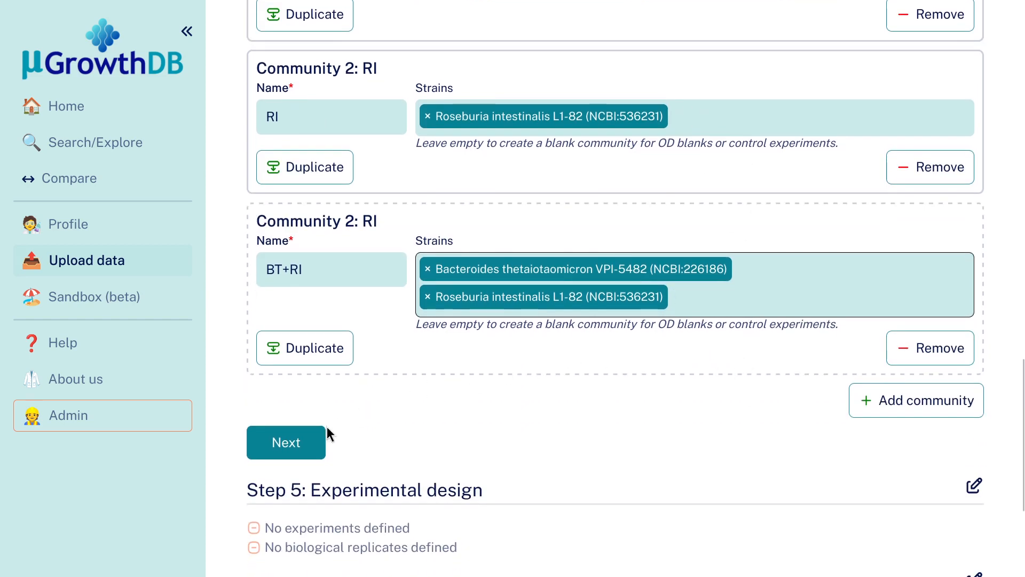
pyautogui.click(299, 452)
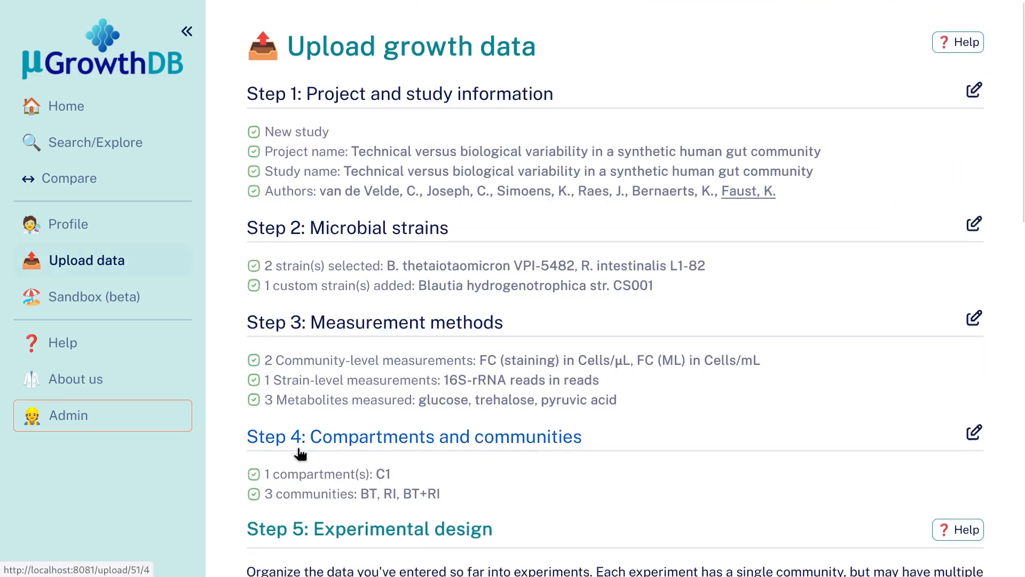